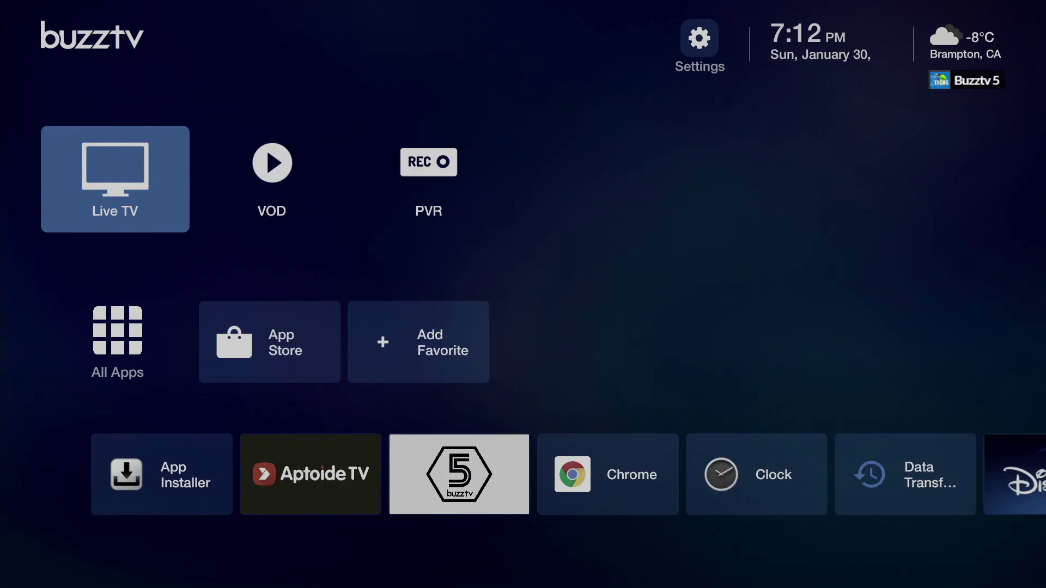
# Step: Check the quick settings panel's Wi-Fi and network toggles, then focus the Aptoide TV app store
pyautogui.press('Down')
pyautogui.press('Right')
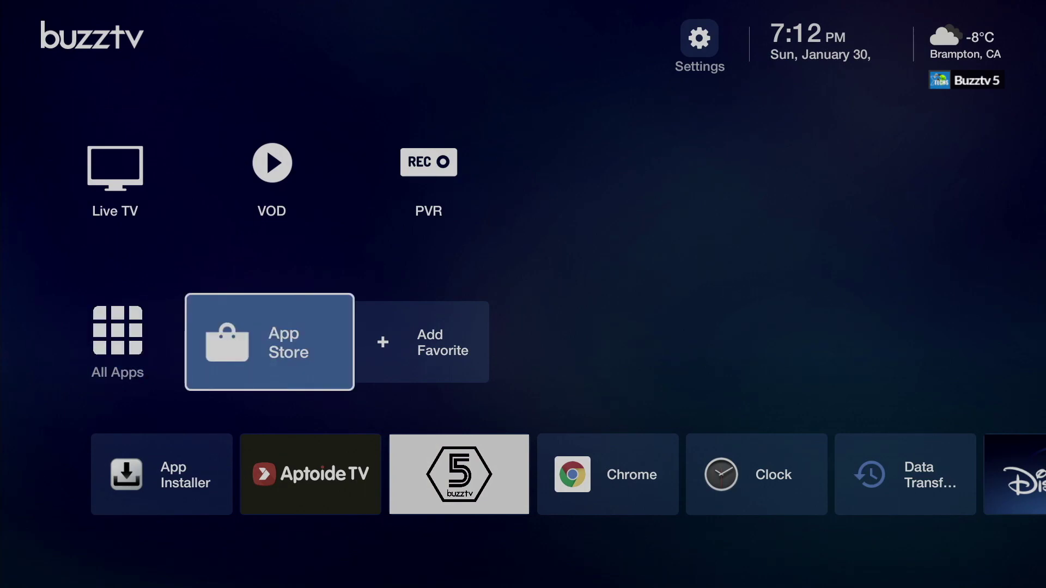
pyautogui.press('Up')
pyautogui.press('Up')
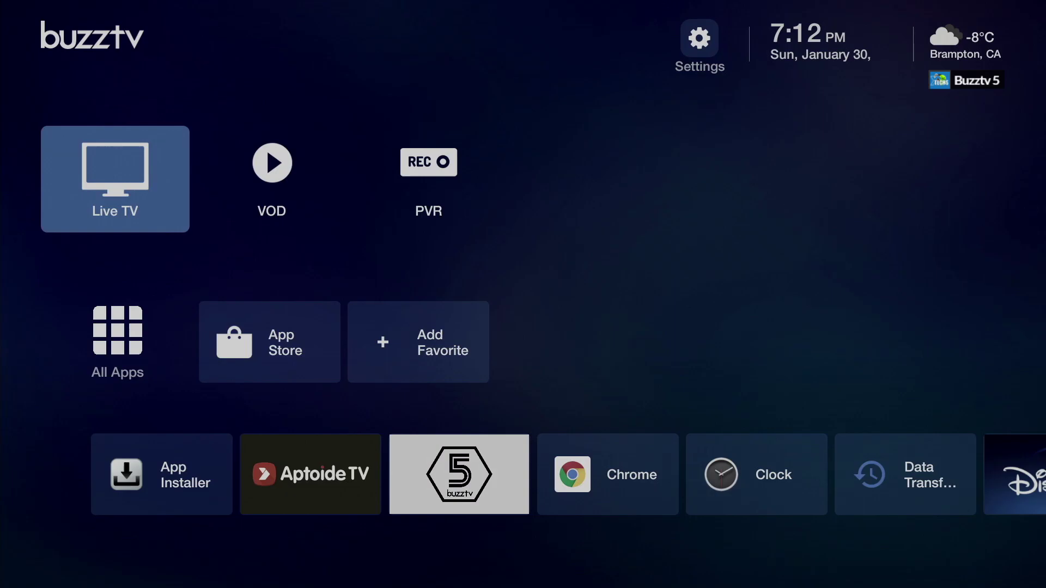
pyautogui.press('Return')
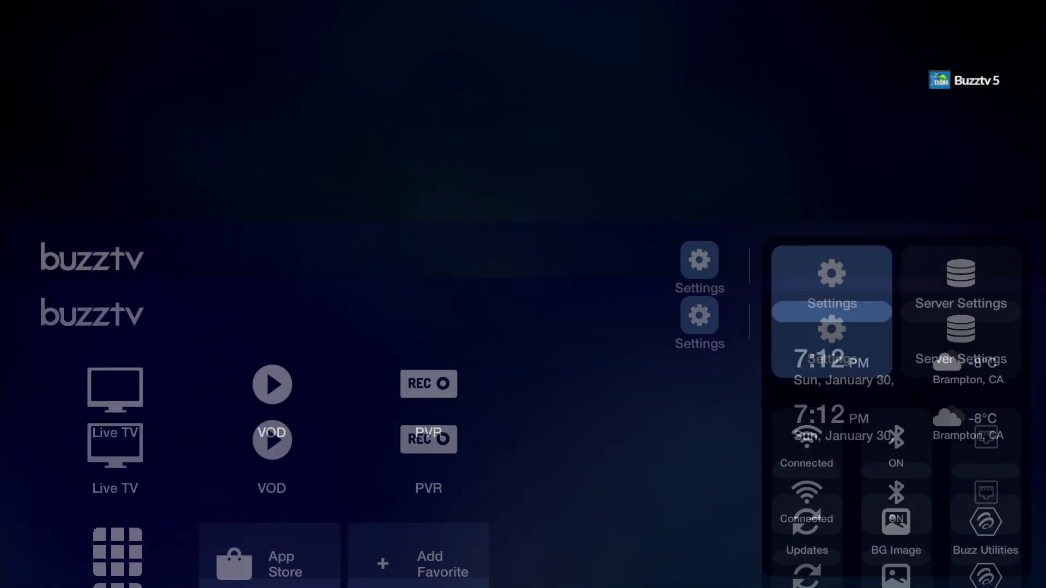
pyautogui.press('Down')
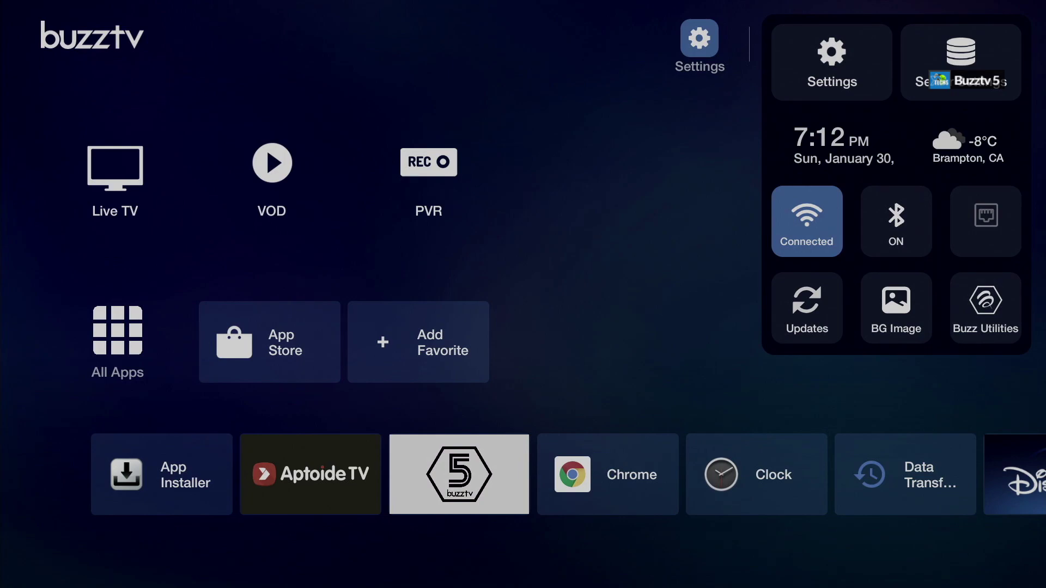
pyautogui.press('Right')
pyautogui.press('Right')
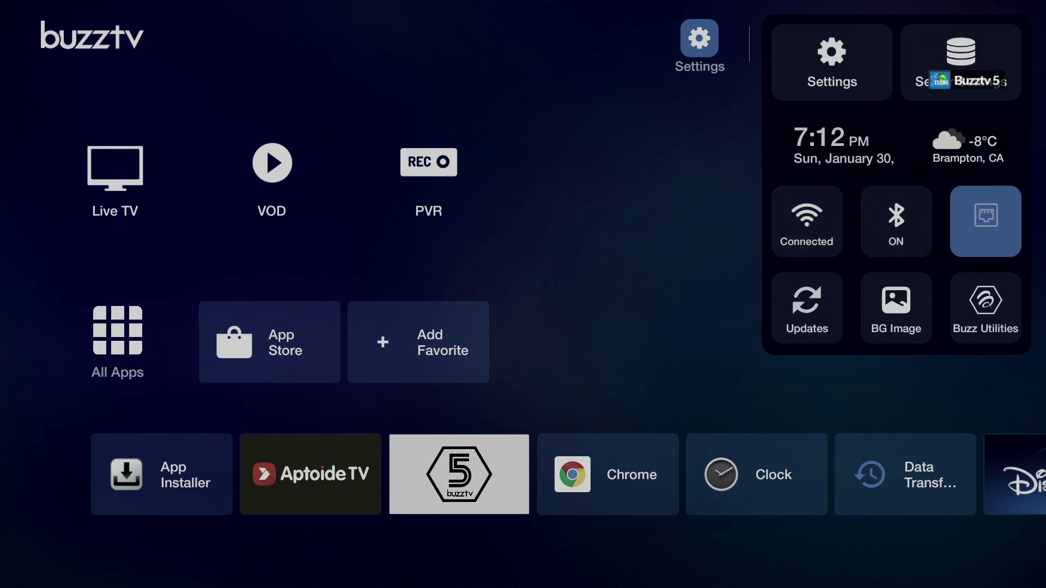
pyautogui.press('Left')
pyautogui.press('Left')
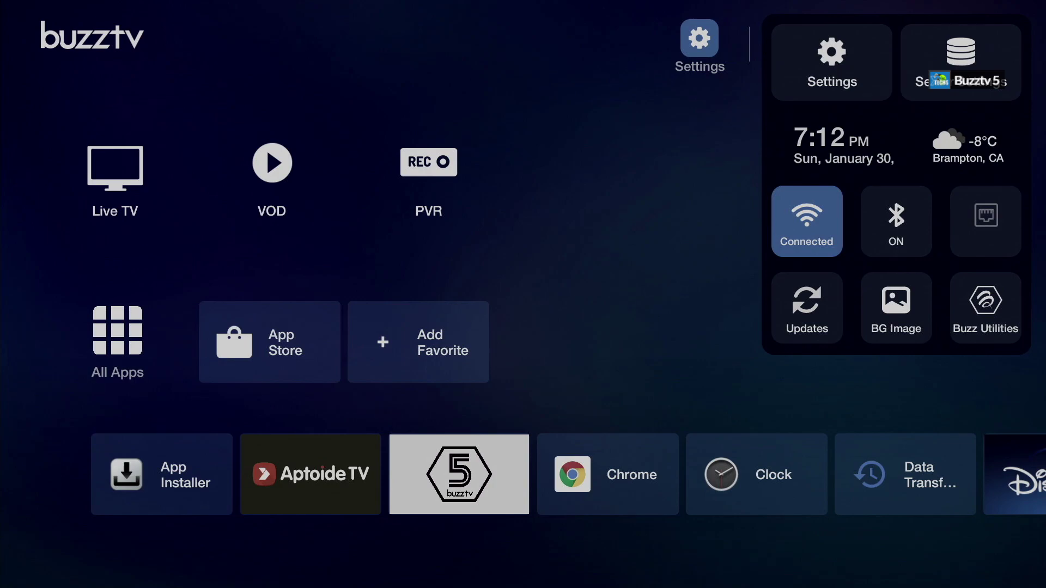
pyautogui.press('Left')
pyautogui.press('Left')
pyautogui.press('Left')
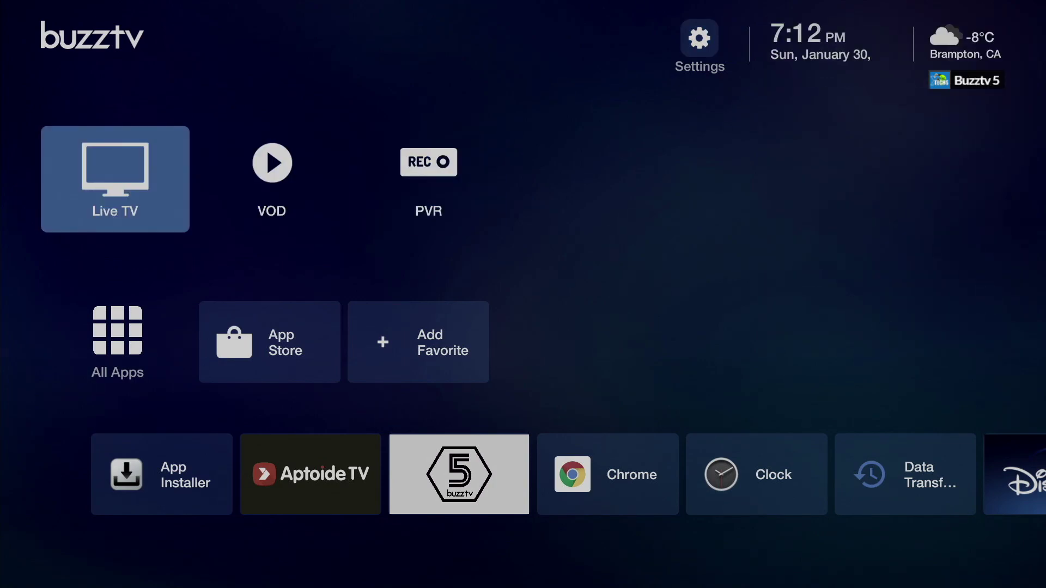
pyautogui.press('Down')
pyautogui.press('Right')
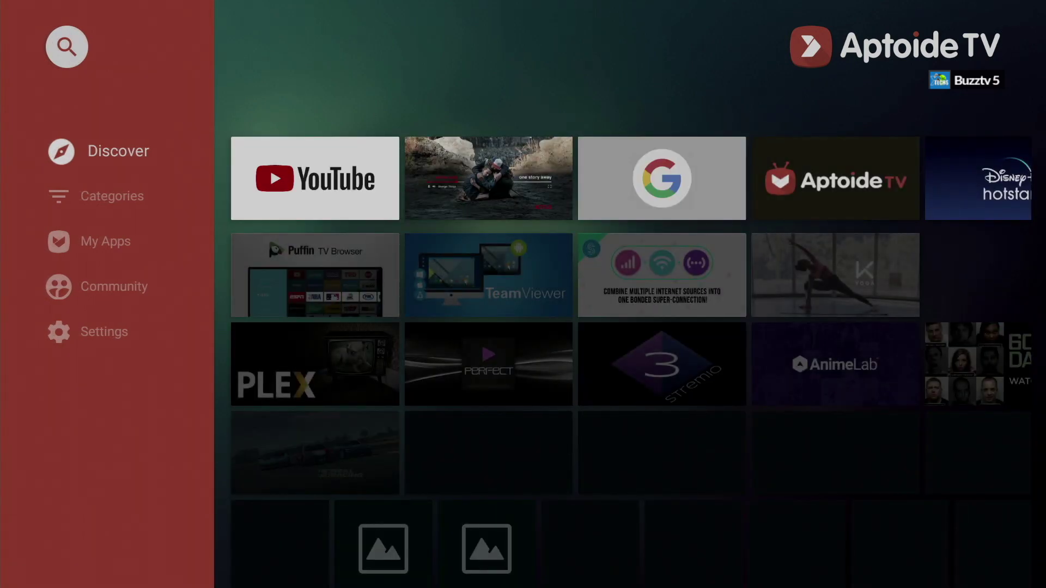
# Step: Open Aptoide TV's app search and allow it to record audio
pyautogui.press('Up')
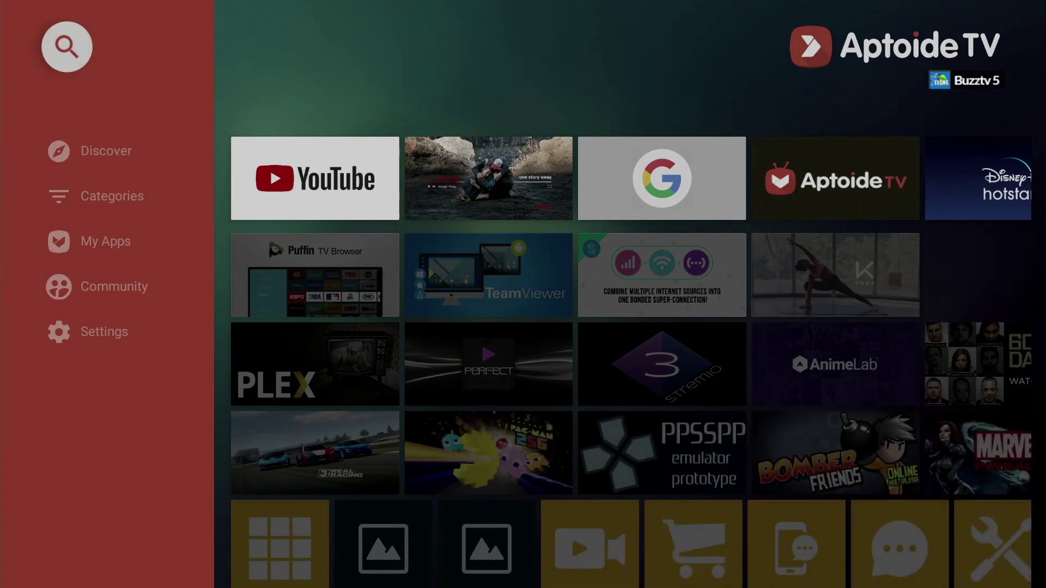
pyautogui.press('Return')
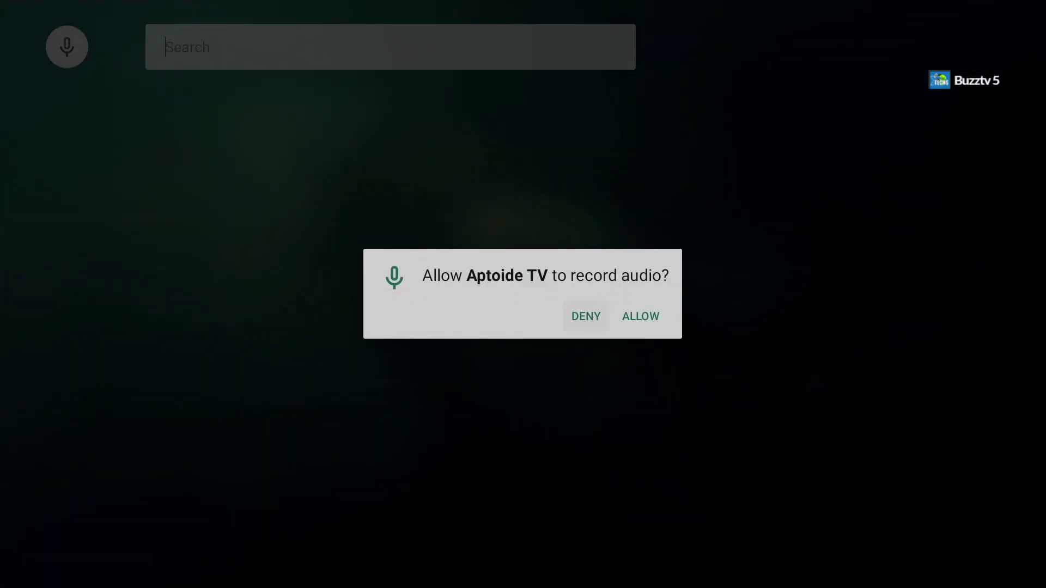
pyautogui.press('Right')
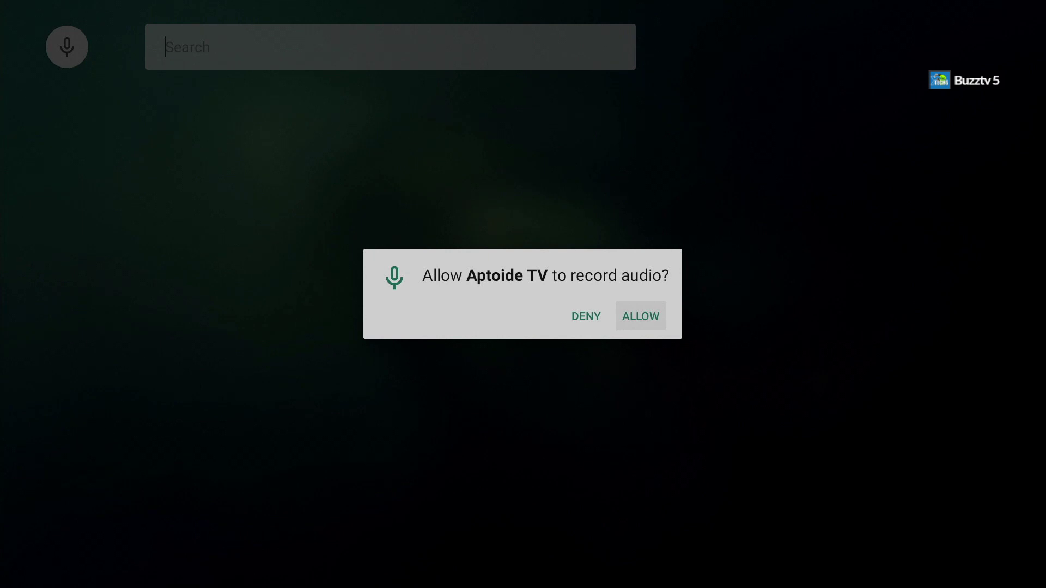
pyautogui.press('Return')
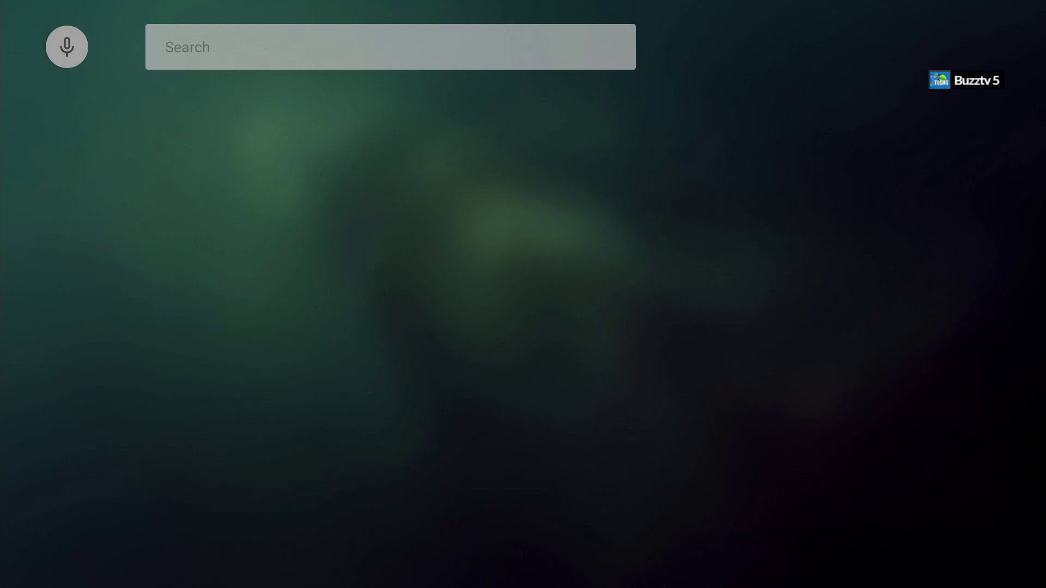
# Step: Search Aptoide TV for 'xplore' and open the X-plore File Manager page (4.28.18, 7.5 MB)
pyautogui.click(266, 46)
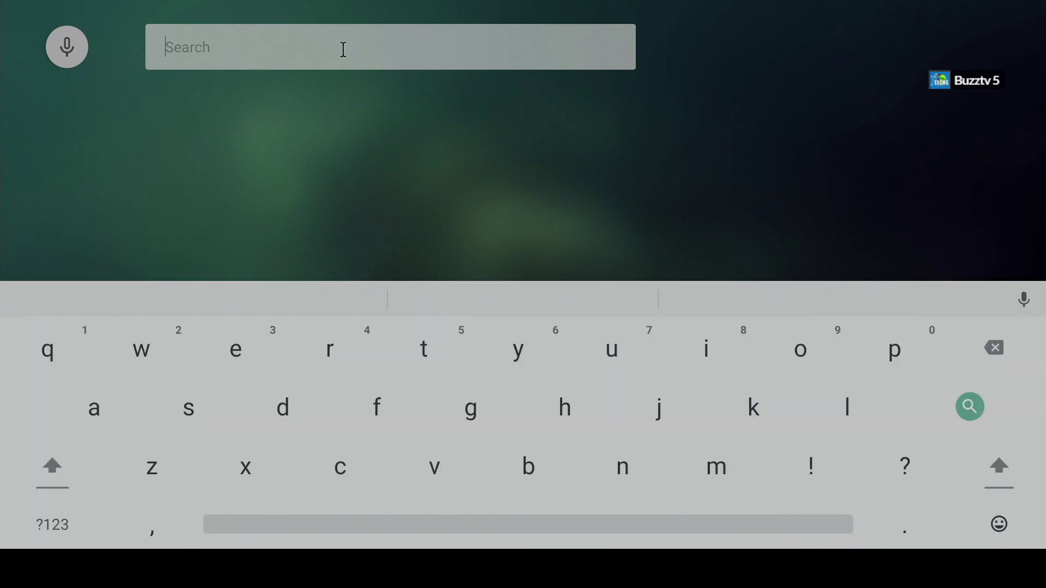
pyautogui.press('Down')
pyautogui.press('Down')
pyautogui.press('Down')
pyautogui.press('Right')
pyautogui.press('Right')
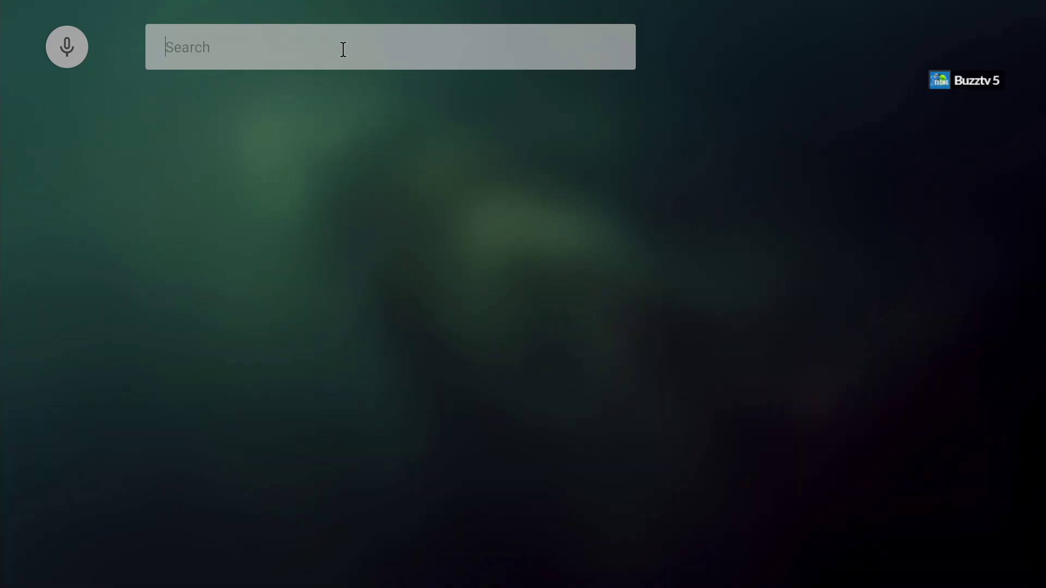
pyautogui.write('xplore')
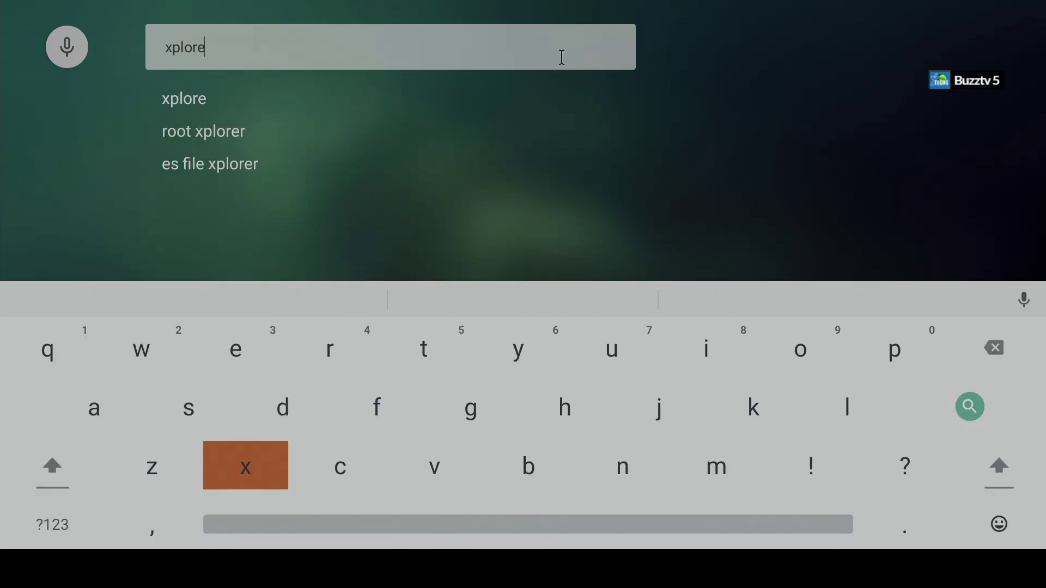
pyautogui.click(200, 107)
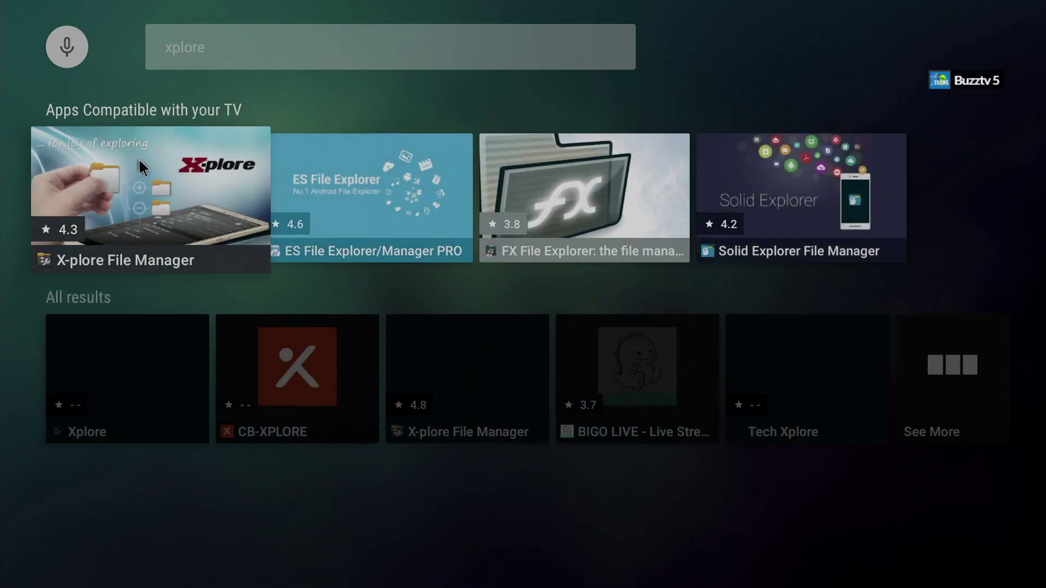
pyautogui.click(163, 177)
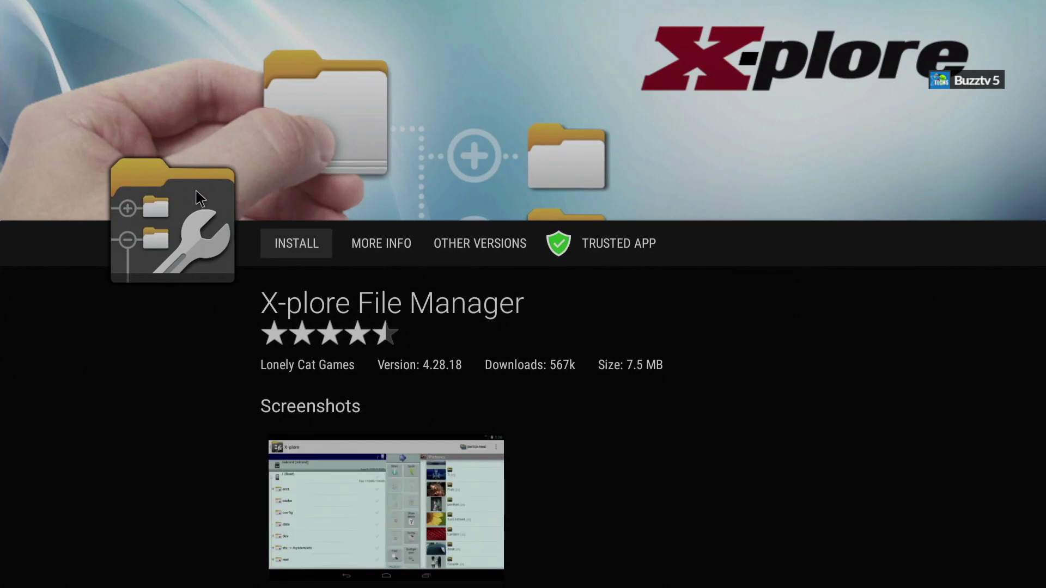
# Step: Install X-plore File Manager, dismiss the finished screen and return to the BuzzTV home screen
pyautogui.click(290, 249)
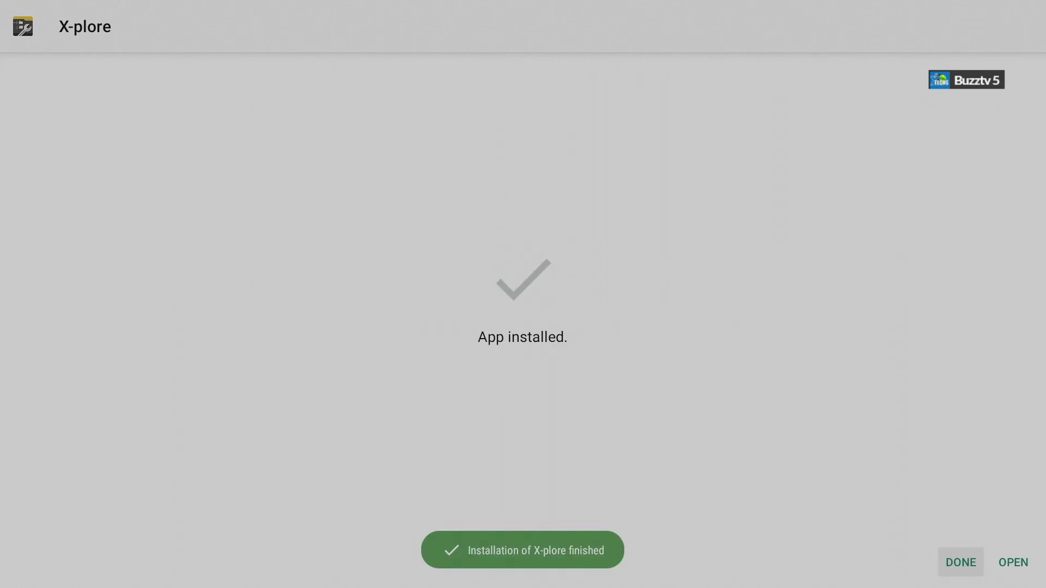
pyautogui.press('Return')
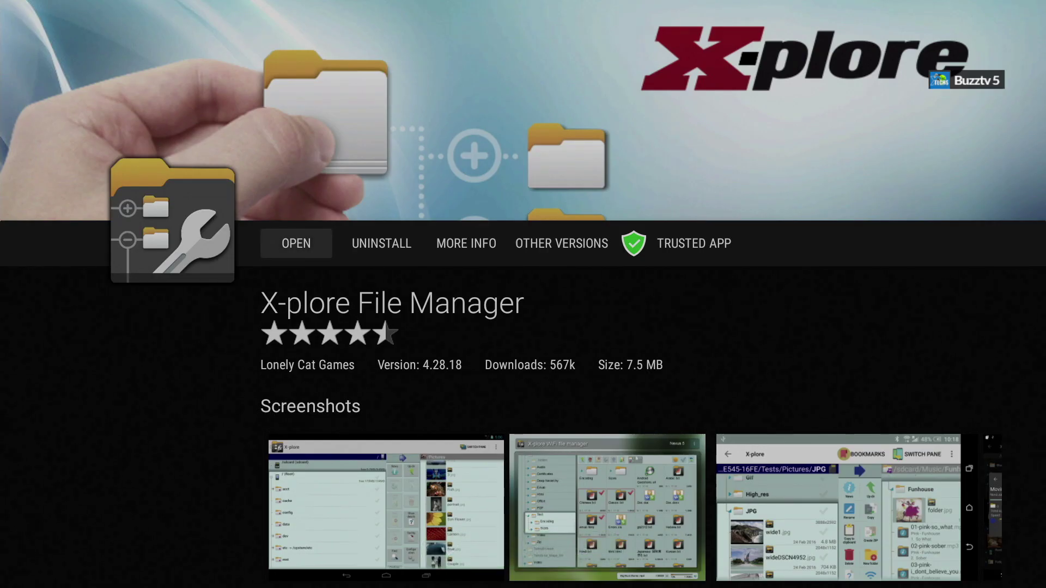
pyautogui.press('Escape')
pyautogui.press('Left')
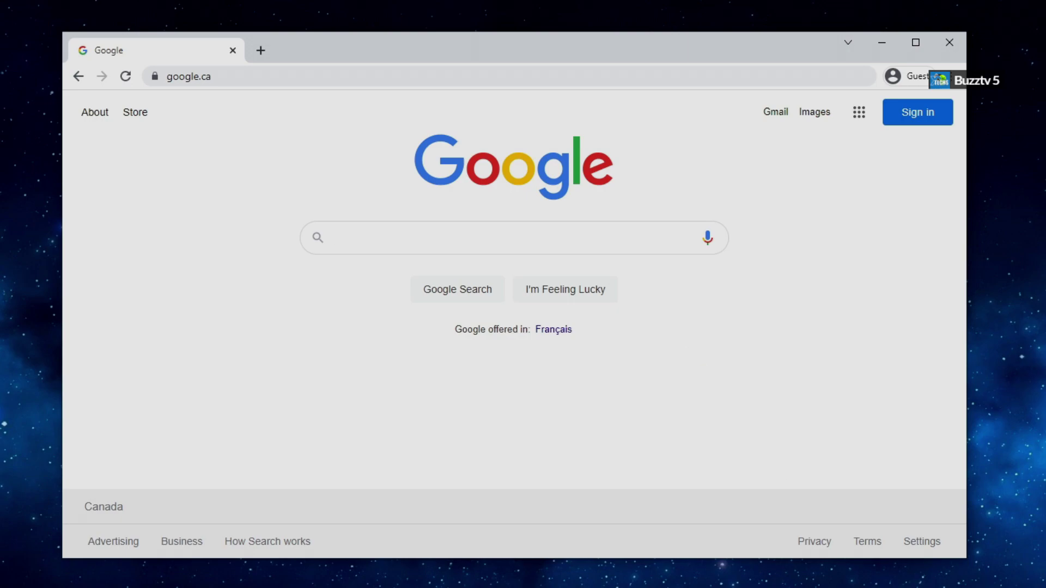
# Step: Run a Google Images search for 'landscape wallpapers' and browse partway down the results grid
pyautogui.click(365, 79)
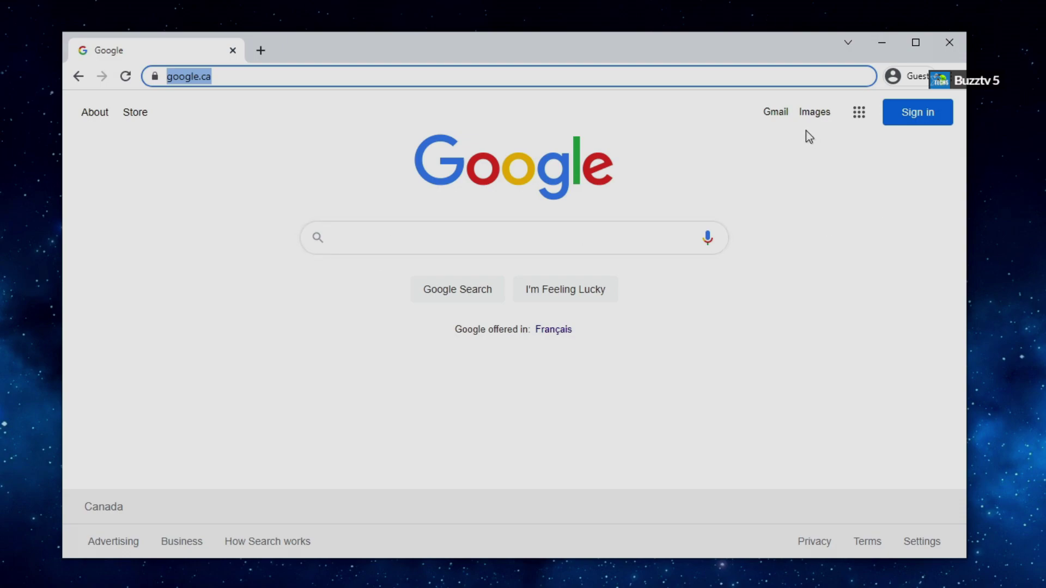
pyautogui.click(815, 112)
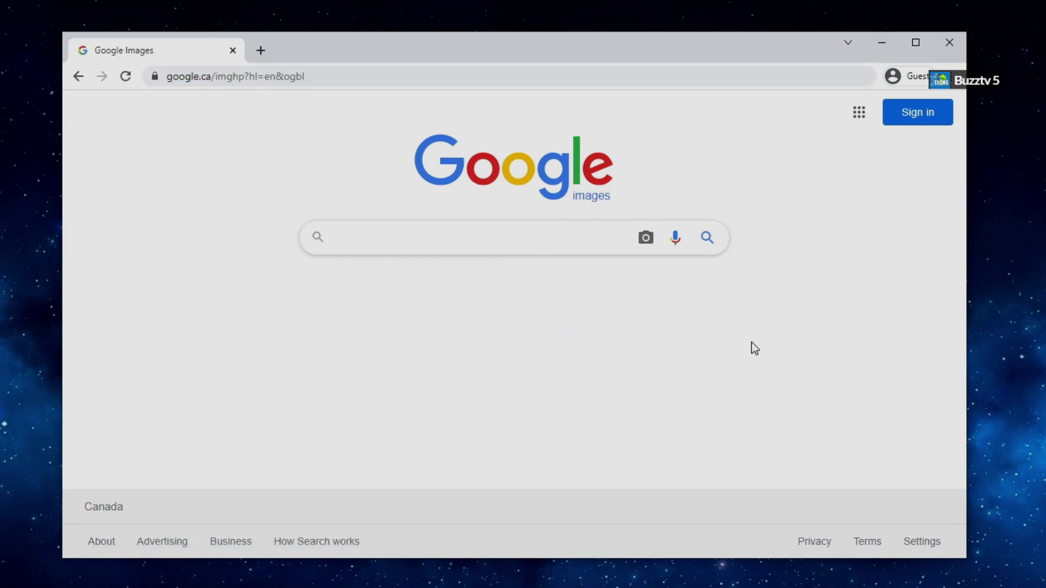
pyautogui.write('landscape')
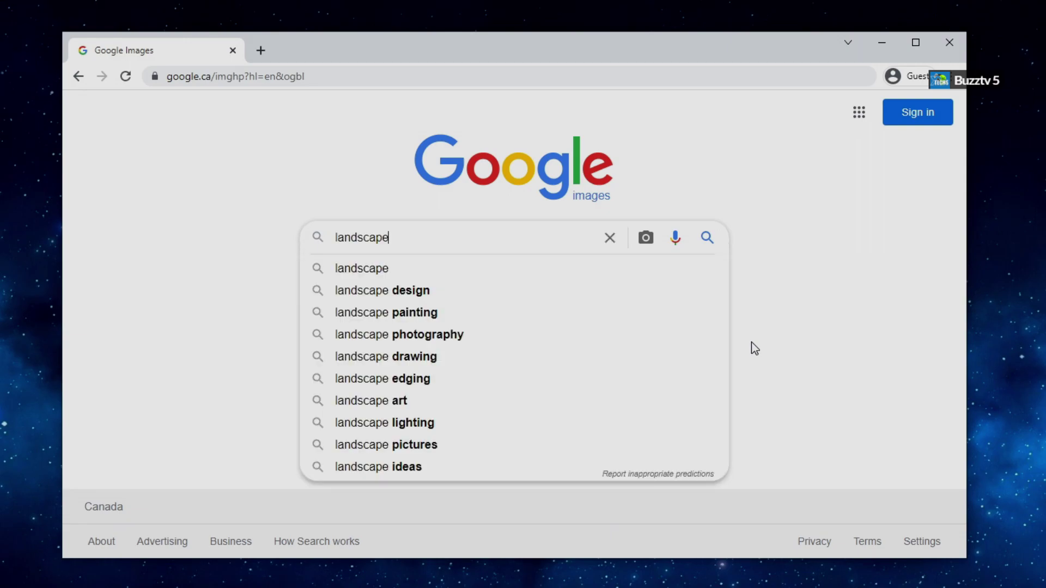
pyautogui.write(' wallpapers')
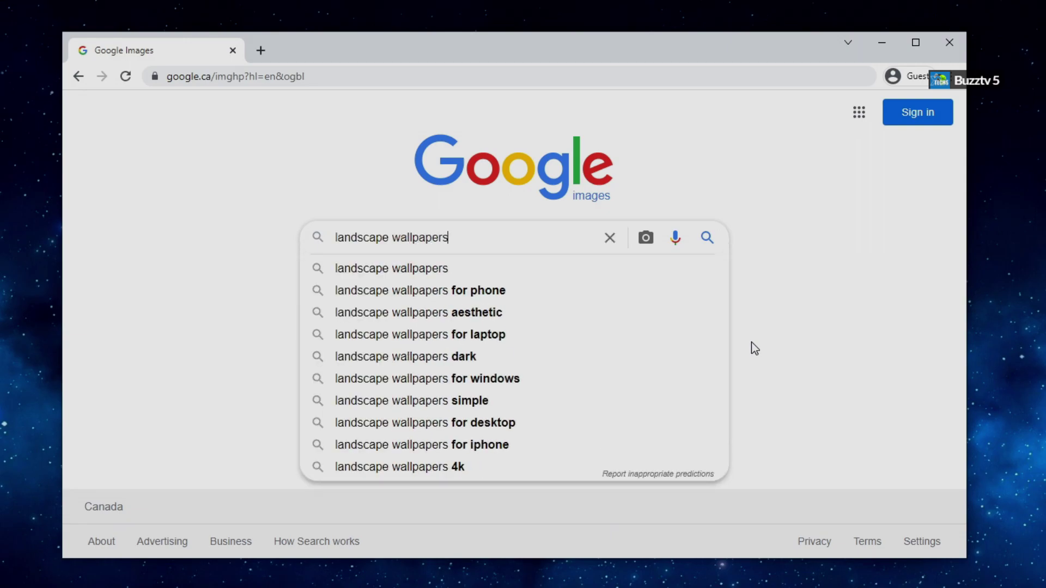
pyautogui.press('Return')
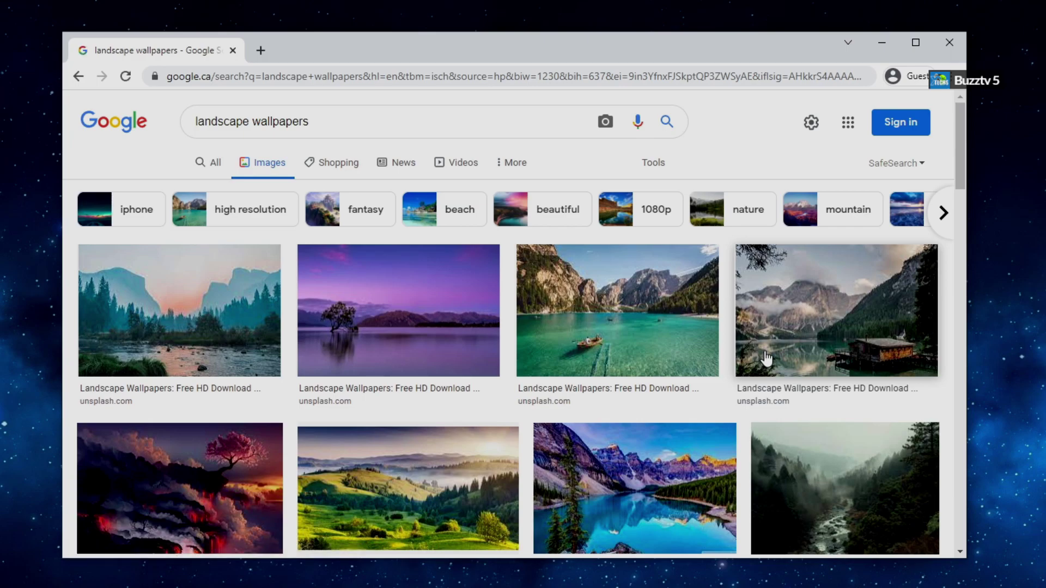
pyautogui.scroll(-8, 747, 354)
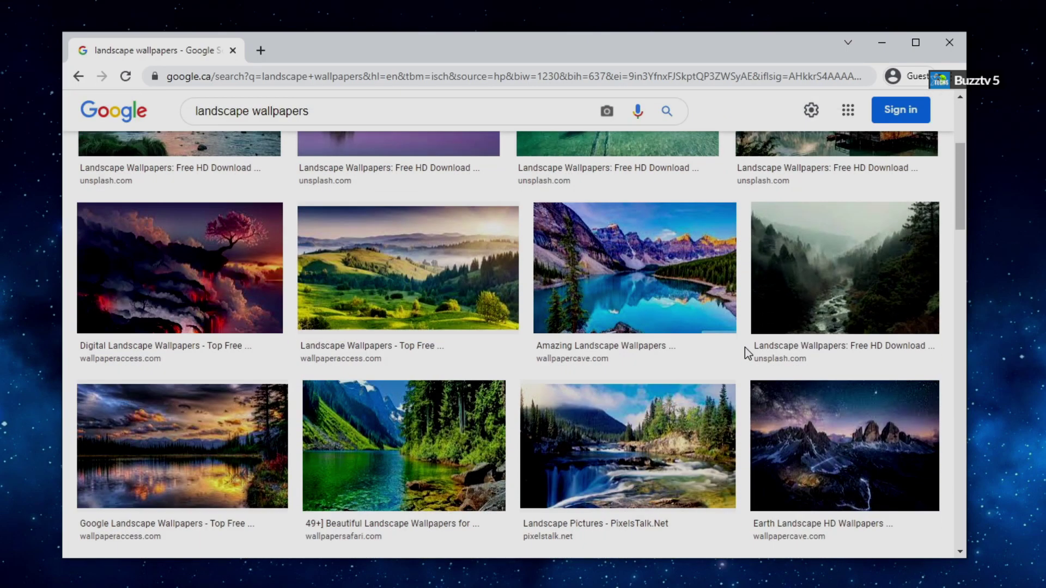
pyautogui.scroll(-3, 746, 355)
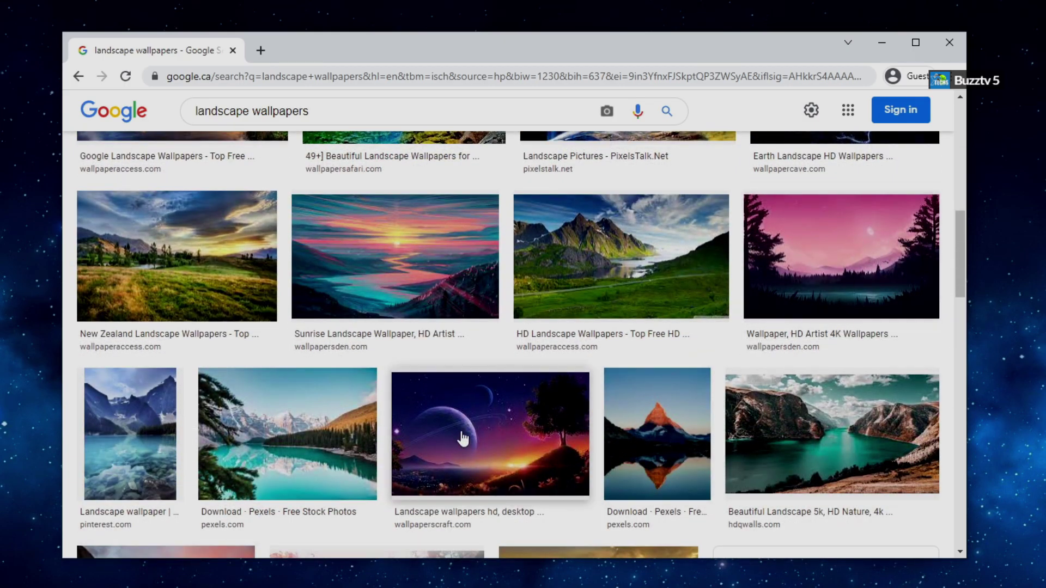
pyautogui.scroll(10, 461, 434)
pyautogui.scroll(-12, 461, 430)
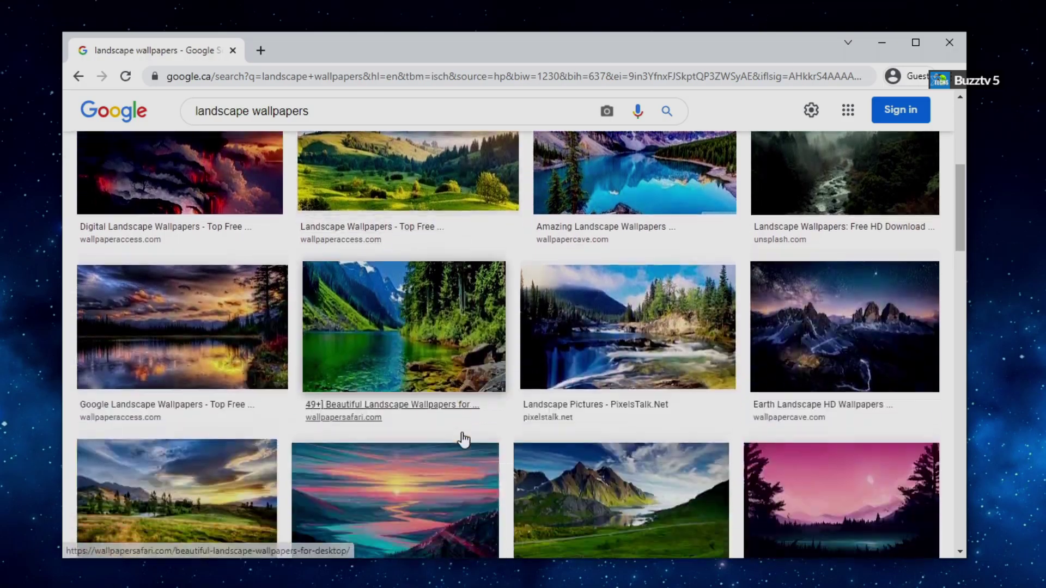
pyautogui.scroll(-10, 469, 430)
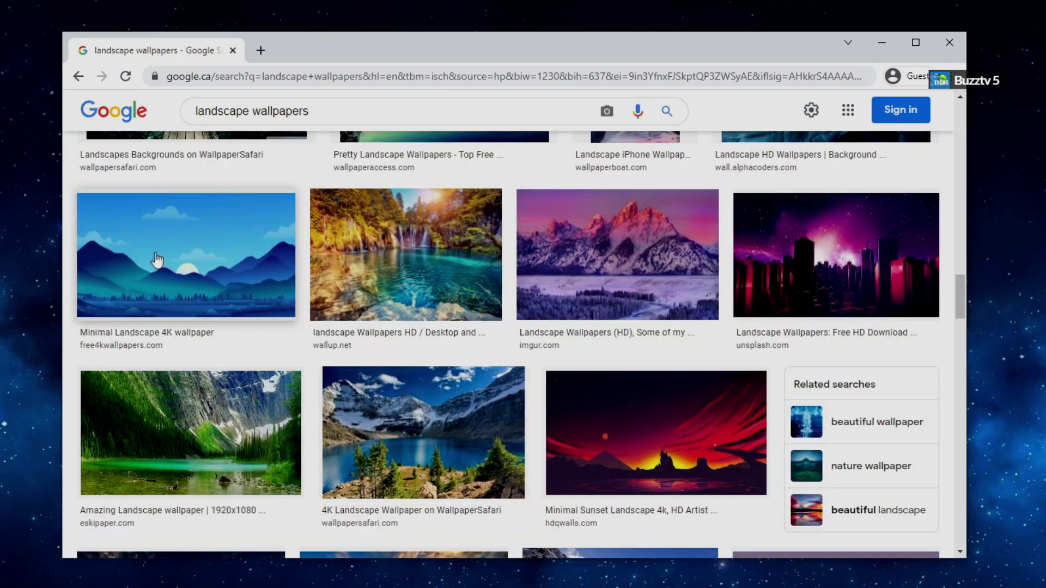
# Step: Preview the Minimal Landscape 4K image, then the Wallpaper Cave Minimal Wallpapers image (3,840 × 2,160)
pyautogui.click(156, 260)
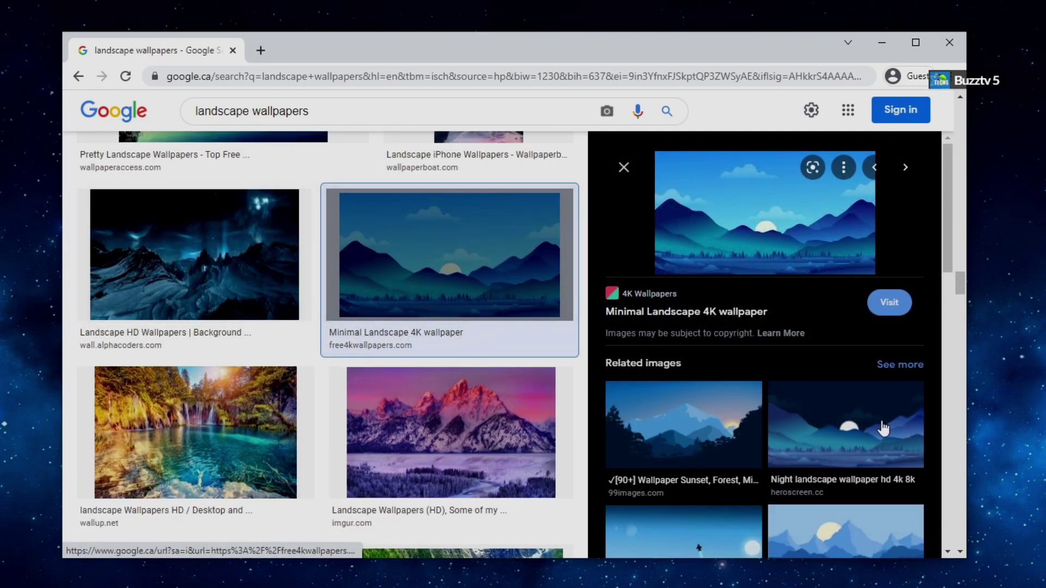
pyautogui.scroll(-8, 826, 403)
pyautogui.scroll(-1, 827, 403)
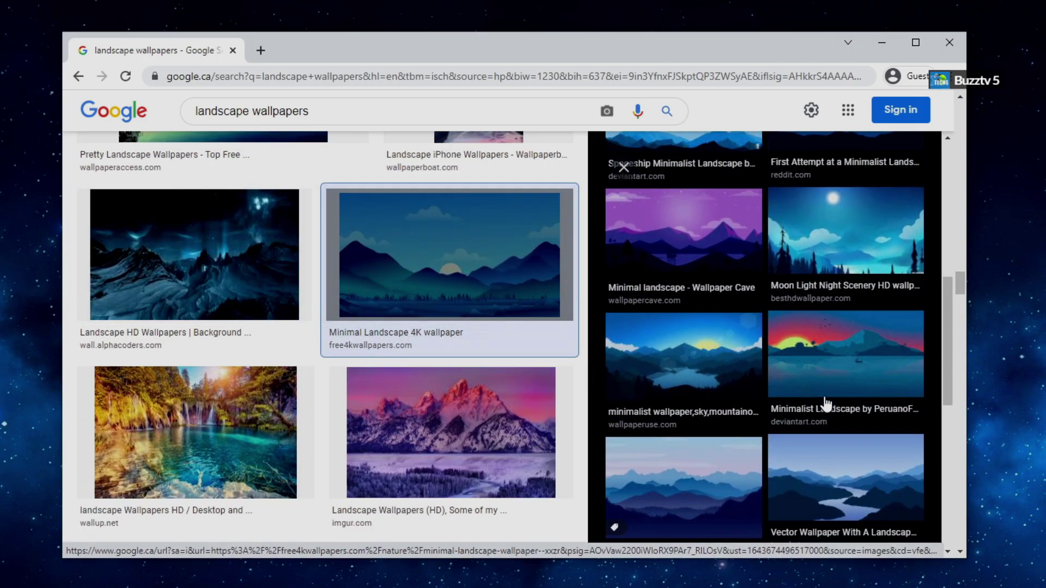
pyautogui.scroll(-6, 827, 404)
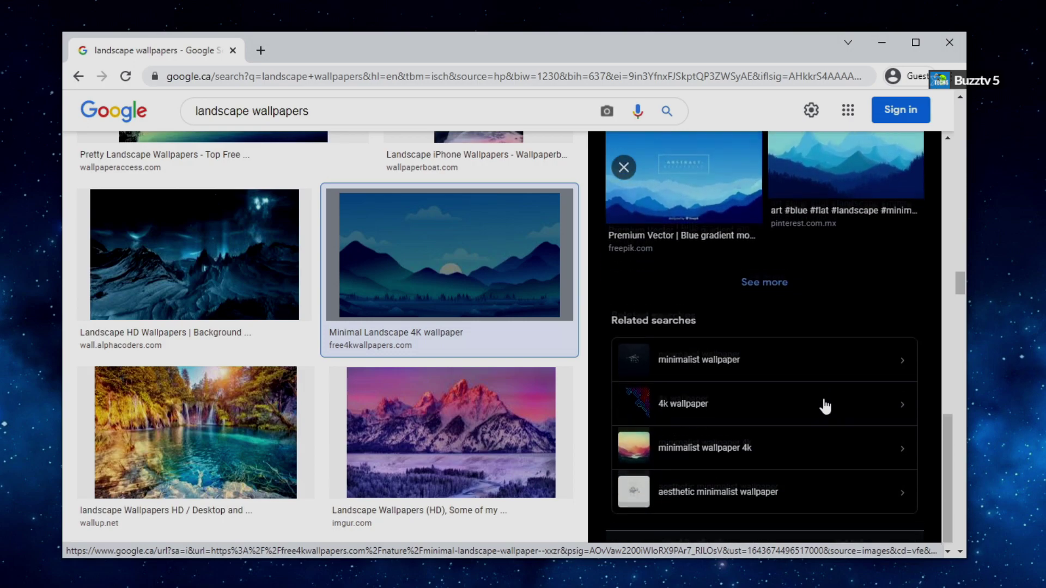
pyautogui.scroll(5, 826, 405)
pyautogui.scroll(3, 825, 405)
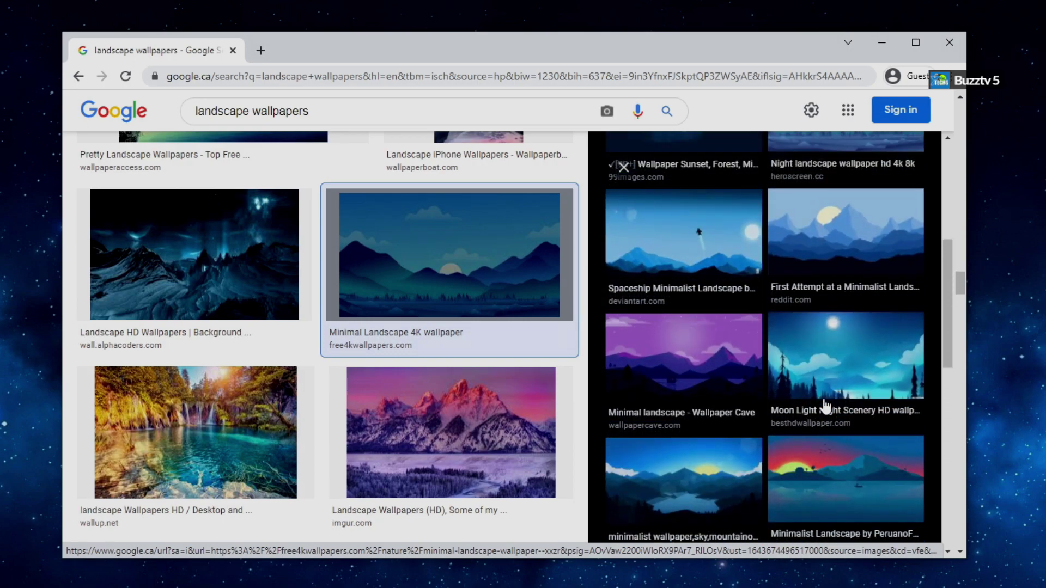
pyautogui.scroll(3, 825, 406)
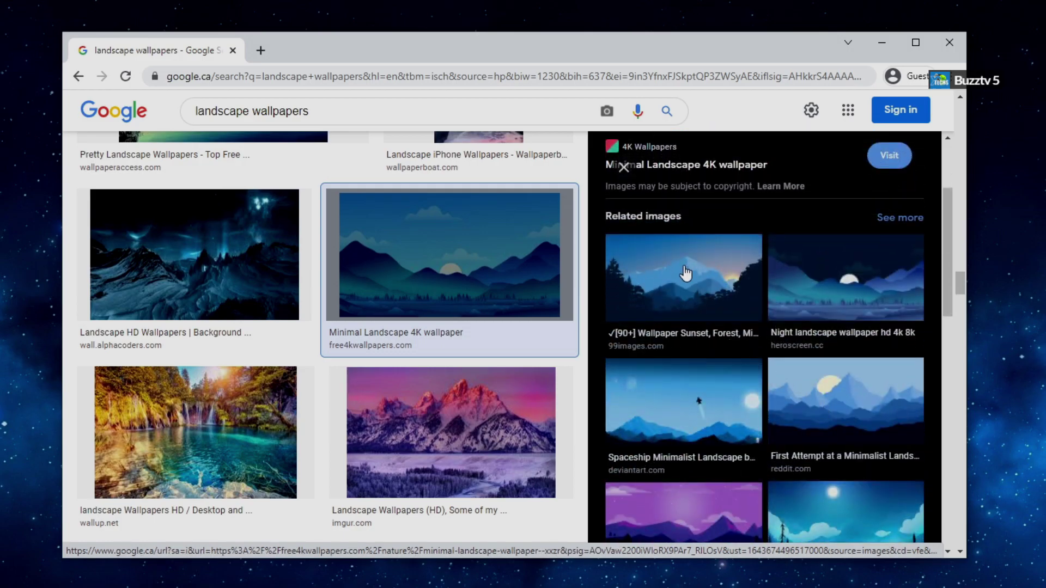
pyautogui.scroll(5, 528, 318)
pyautogui.scroll(5, 527, 318)
pyautogui.scroll(3, 694, 323)
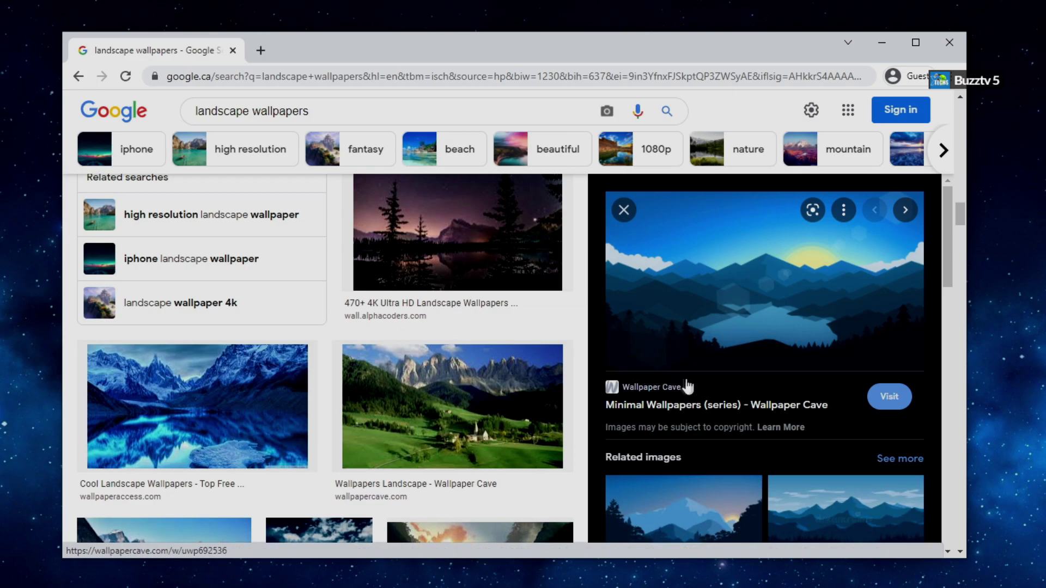
# Step: Save the blue mountain-lake image to USB Drive (H:) as 'Wallpaper 1'
pyautogui.rightClick(728, 304)
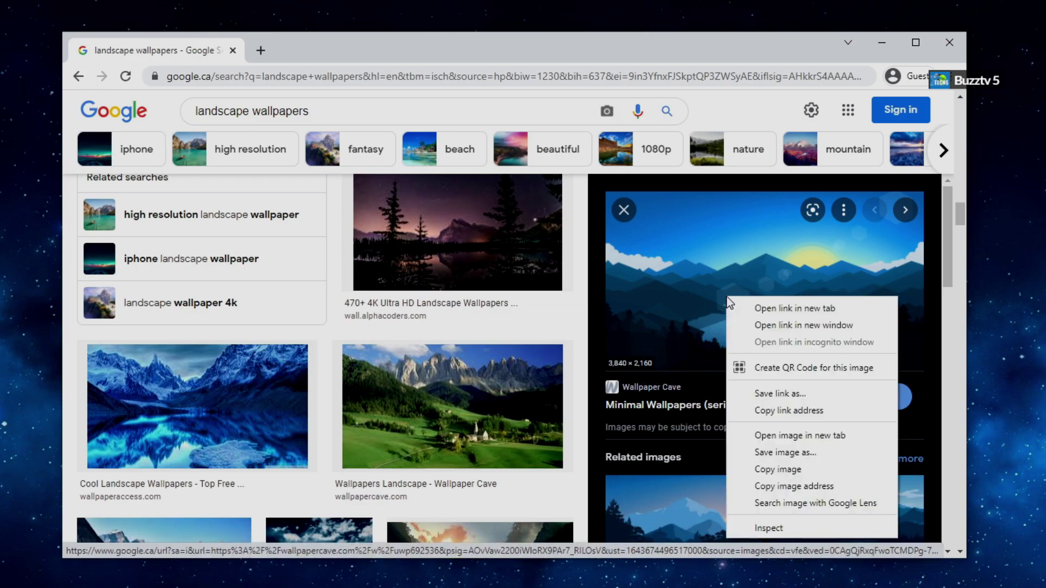
pyautogui.click(772, 453)
pyautogui.click(139, 199)
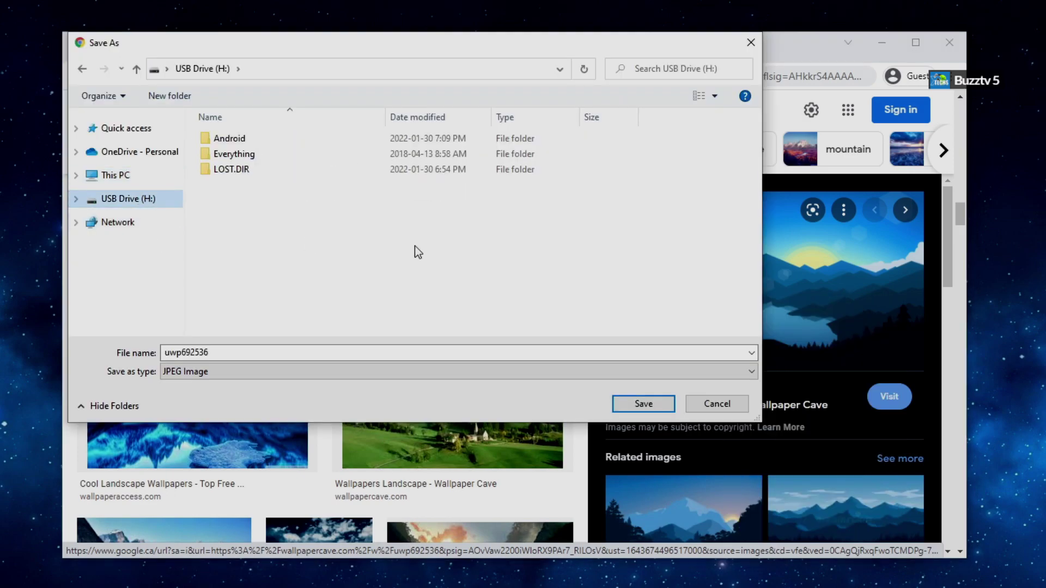
pyautogui.doubleClick(239, 353)
pyautogui.write('Wallp')
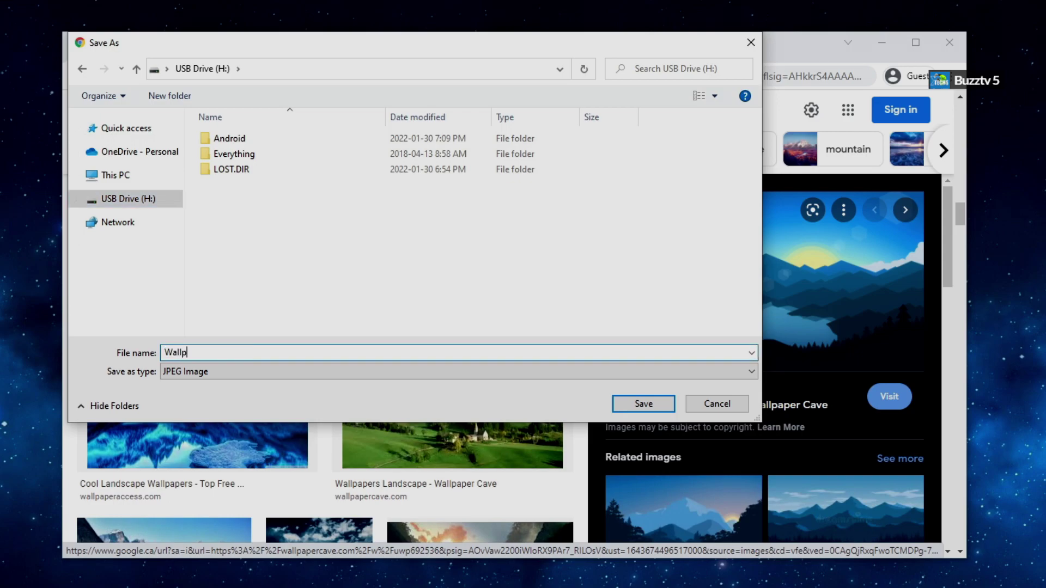
pyautogui.write('aper 1')
pyautogui.press('Return')
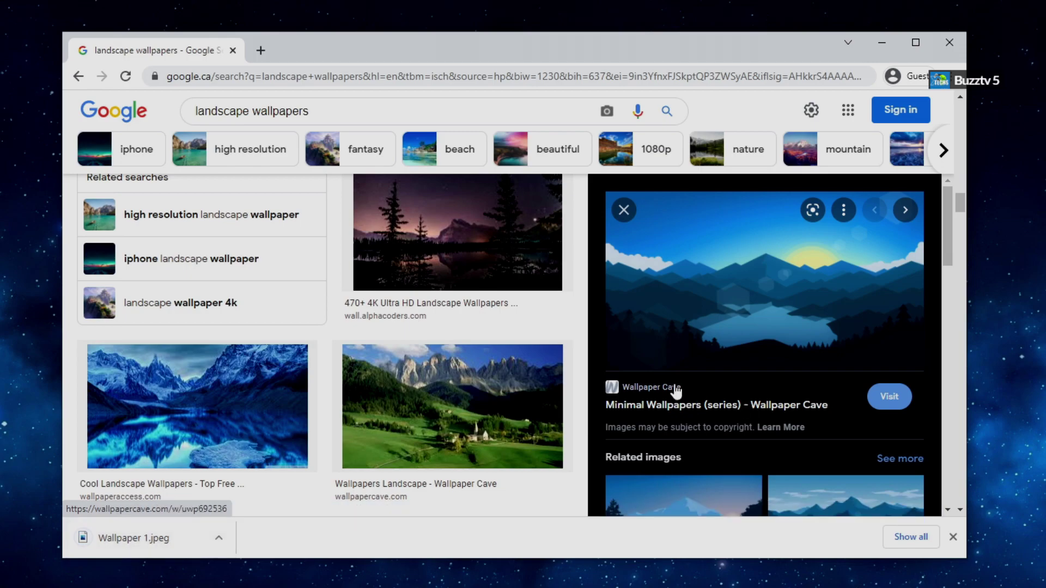
# Step: Preview the 4K Simple Wallpapers sunset seascape and save it as 'wallpaper 2'
pyautogui.scroll(-6, 682, 385)
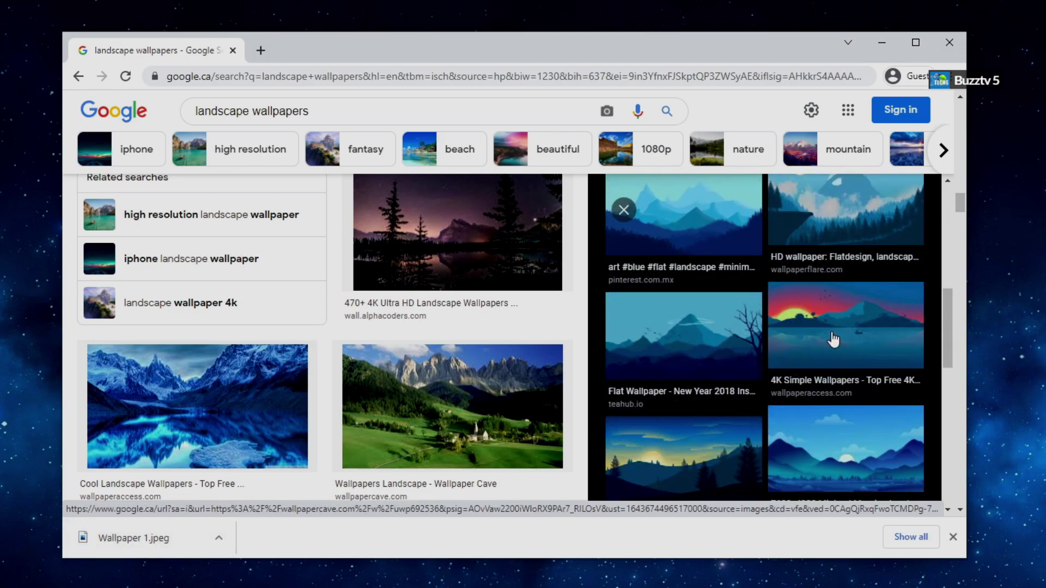
pyautogui.click(833, 337)
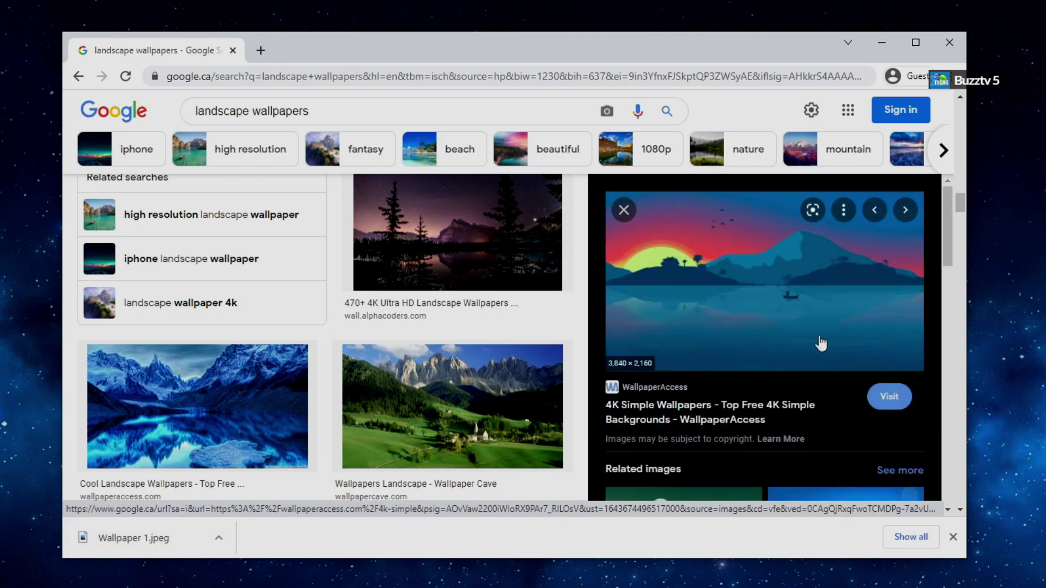
pyautogui.rightClick(763, 296)
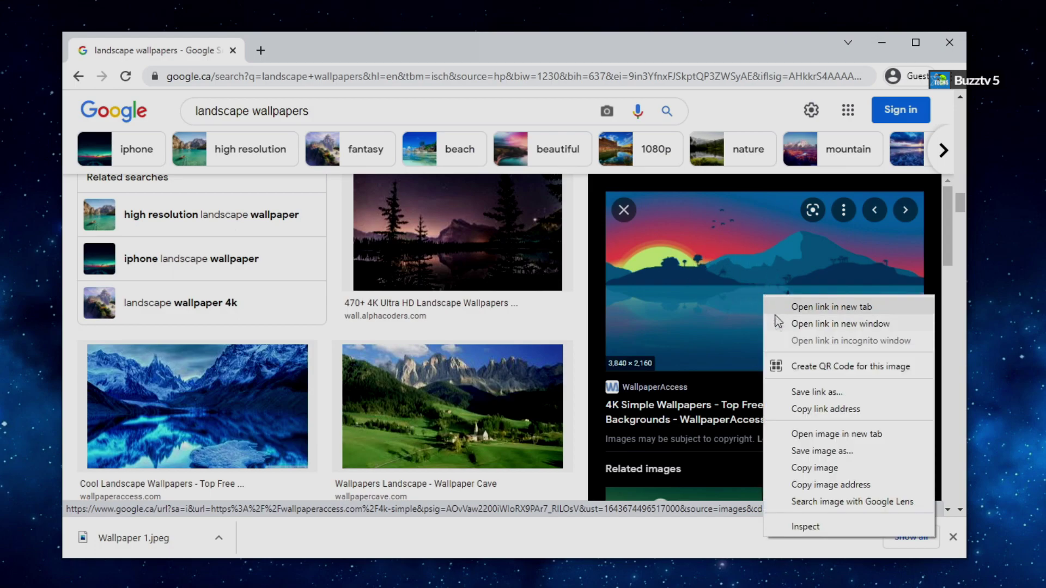
pyautogui.click(824, 451)
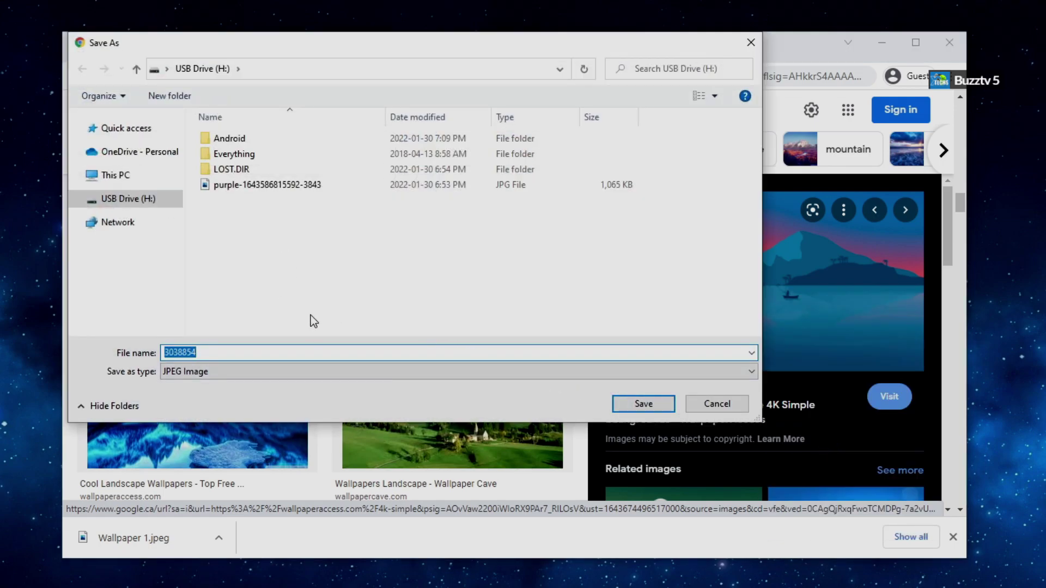
pyautogui.write('wallpaper')
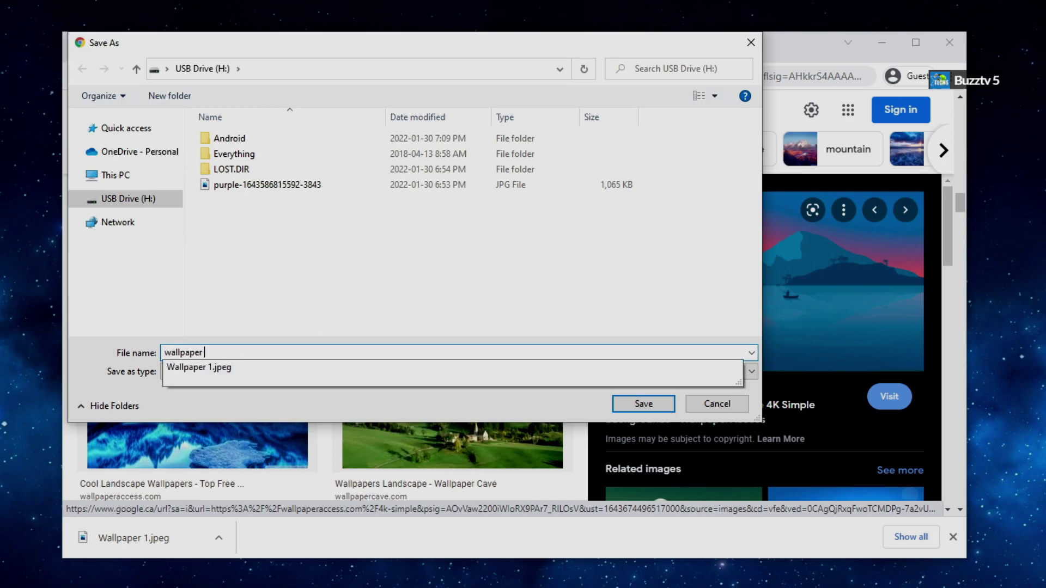
pyautogui.press('Return')
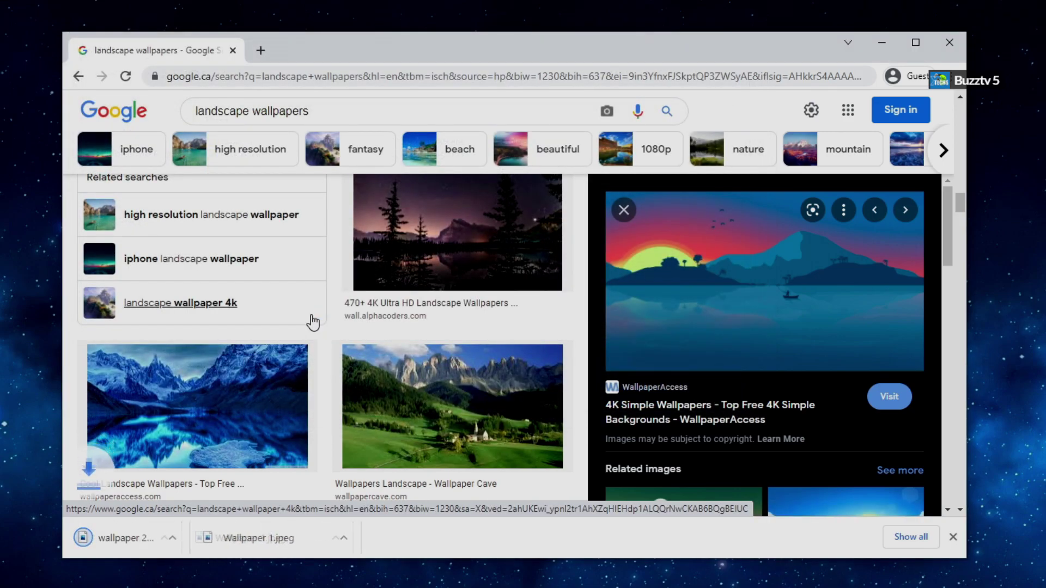
# Step: Browse Related images and preview the purple 90420 artist mountain wallpaper
pyautogui.scroll(-4, 706, 318)
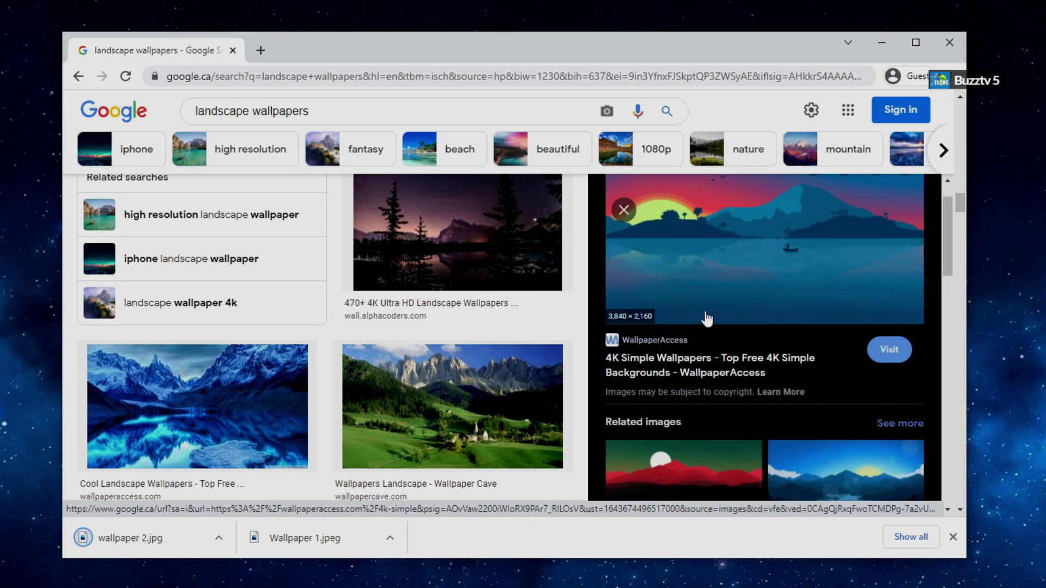
pyautogui.scroll(-4, 706, 319)
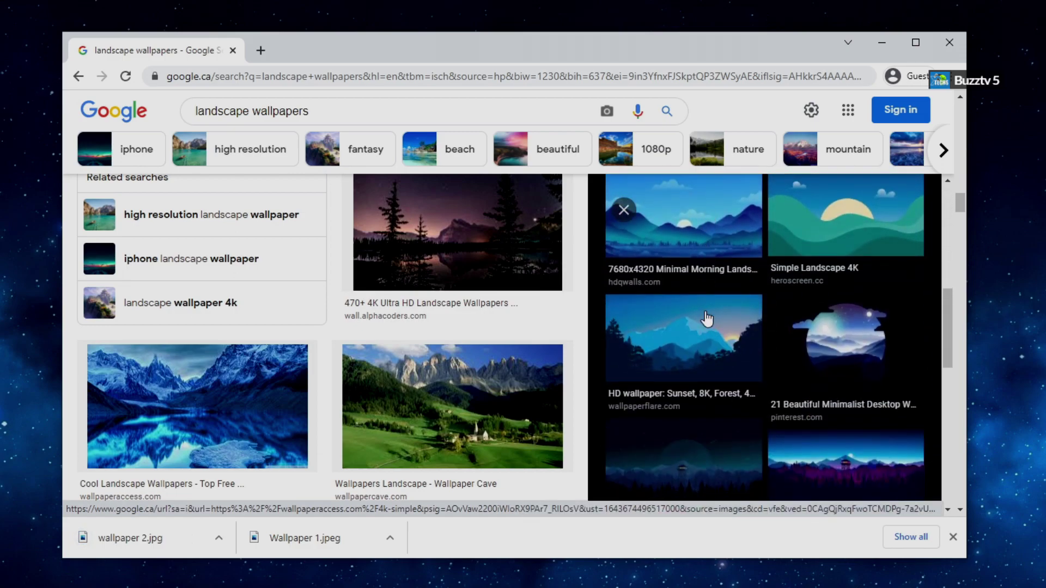
pyautogui.scroll(-5, 707, 319)
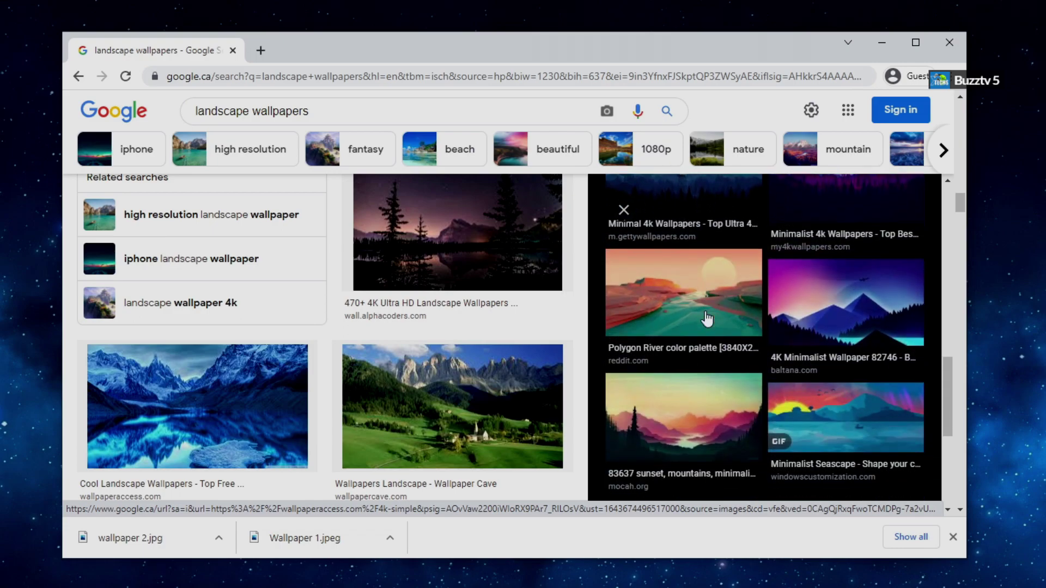
pyautogui.scroll(-4, 706, 319)
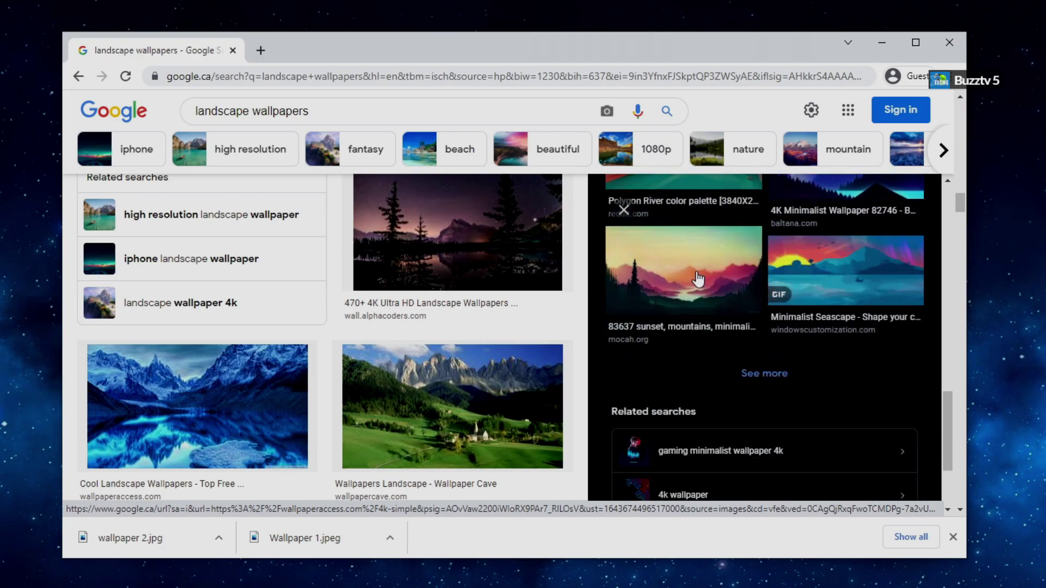
pyautogui.click(698, 279)
pyautogui.scroll(-6, 698, 279)
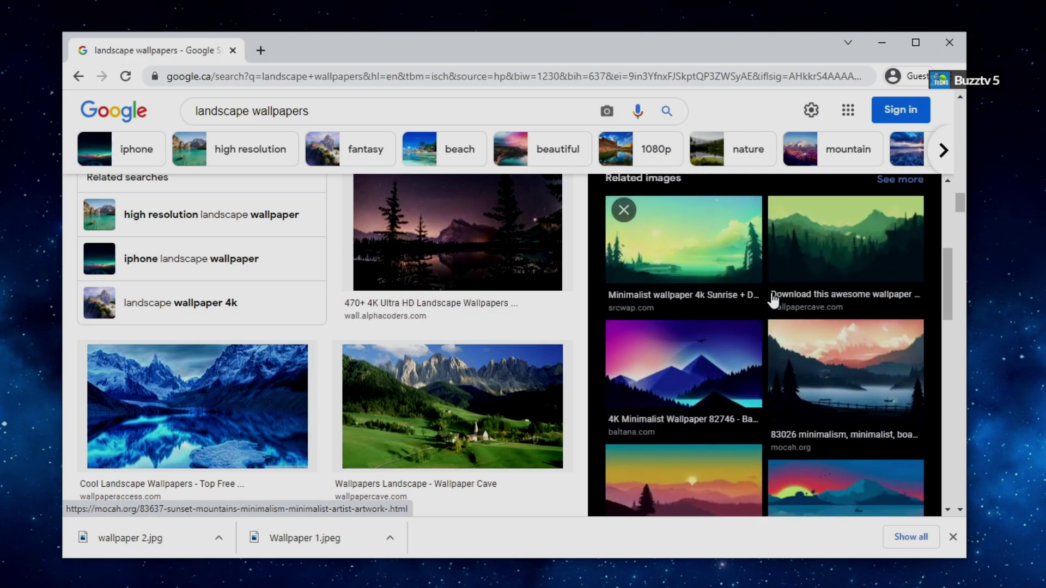
pyautogui.scroll(-6, 774, 301)
pyautogui.scroll(4, 724, 319)
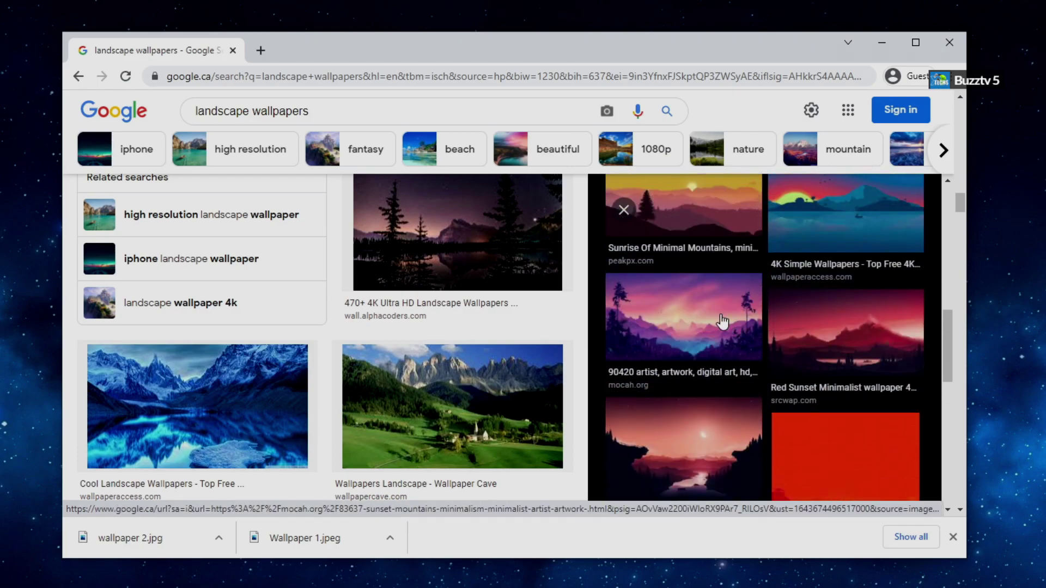
pyautogui.click(724, 321)
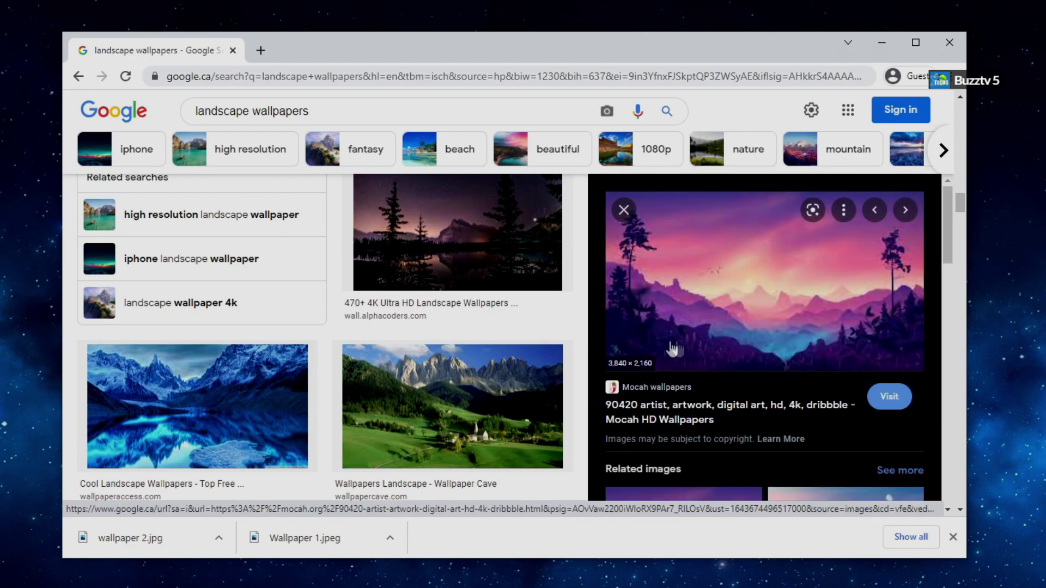
# Step: Save the purple mountain image to the USB drive as 'wallpaper 3'
pyautogui.rightClick(770, 301)
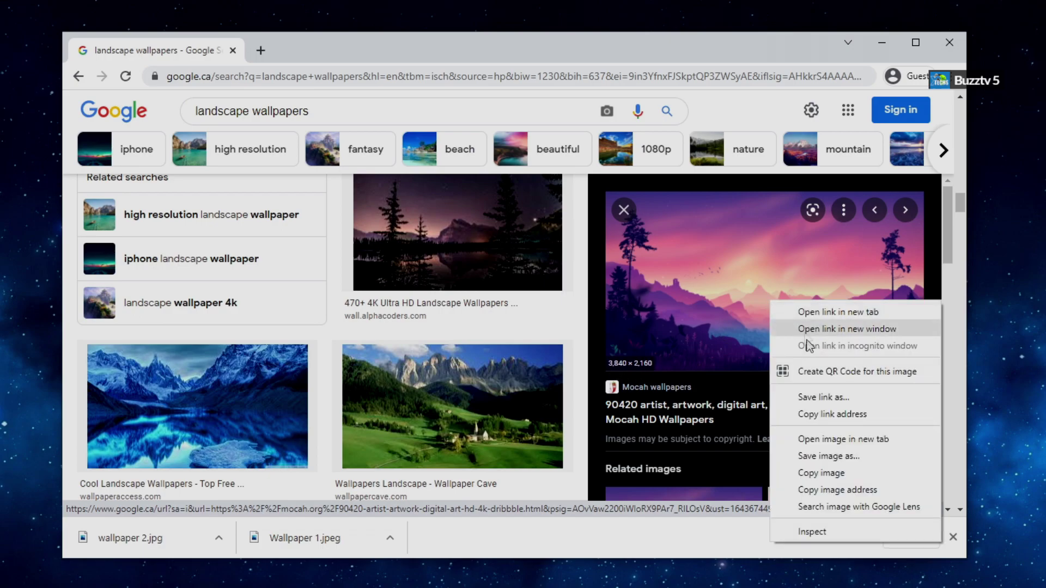
pyautogui.click(820, 456)
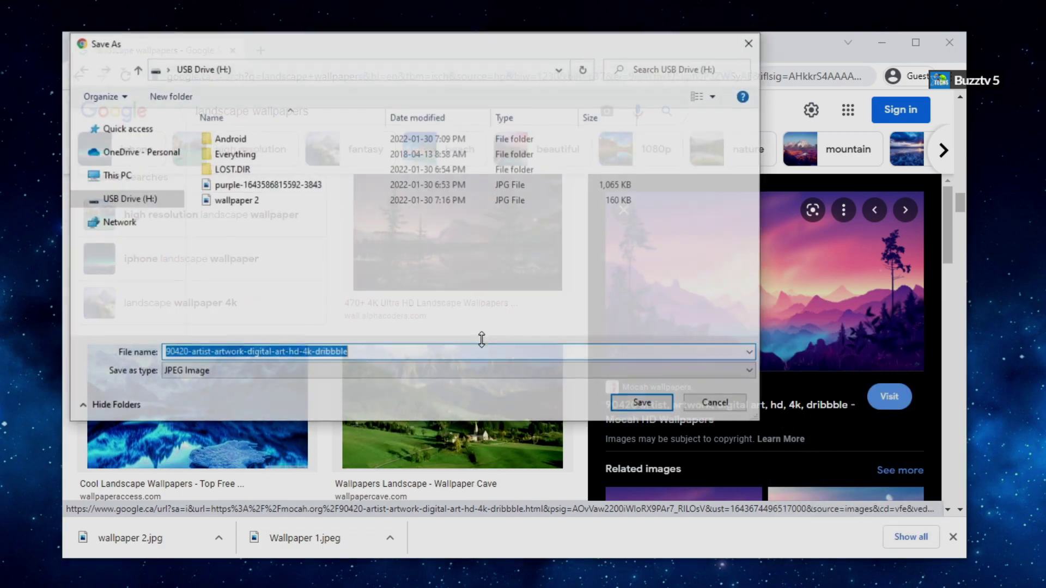
pyautogui.write('wallpa')
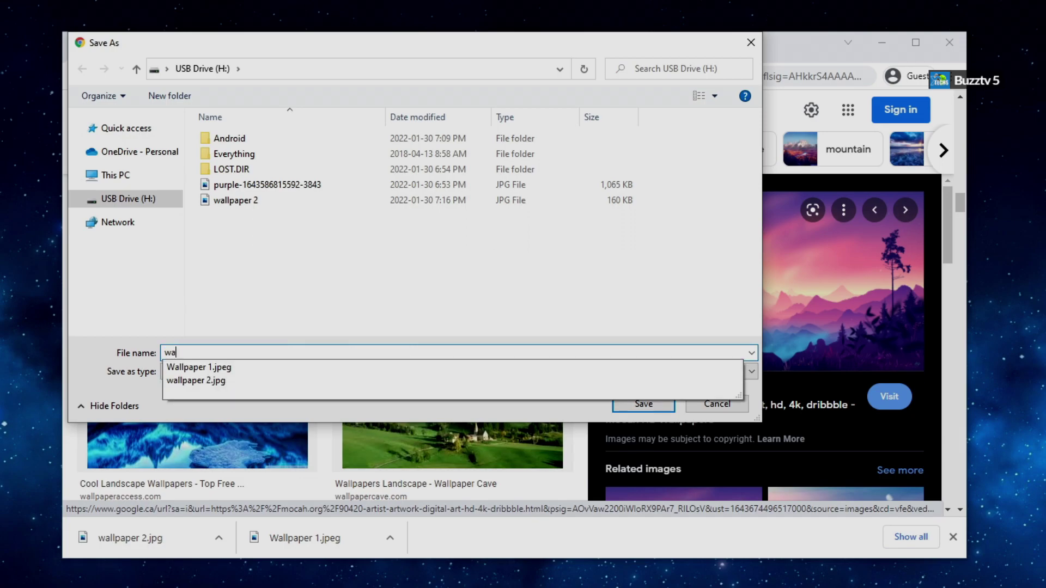
pyautogui.write('per')
pyautogui.press('Return')
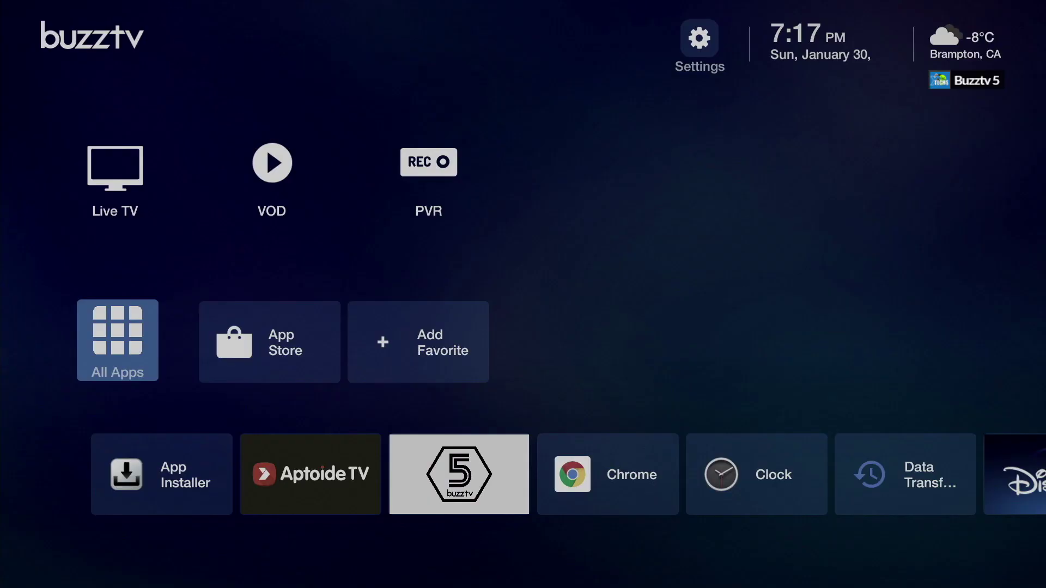
# Step: Browse the home screen's installed-apps row to locate X-plore
pyautogui.press('Right')
pyautogui.press('Right')
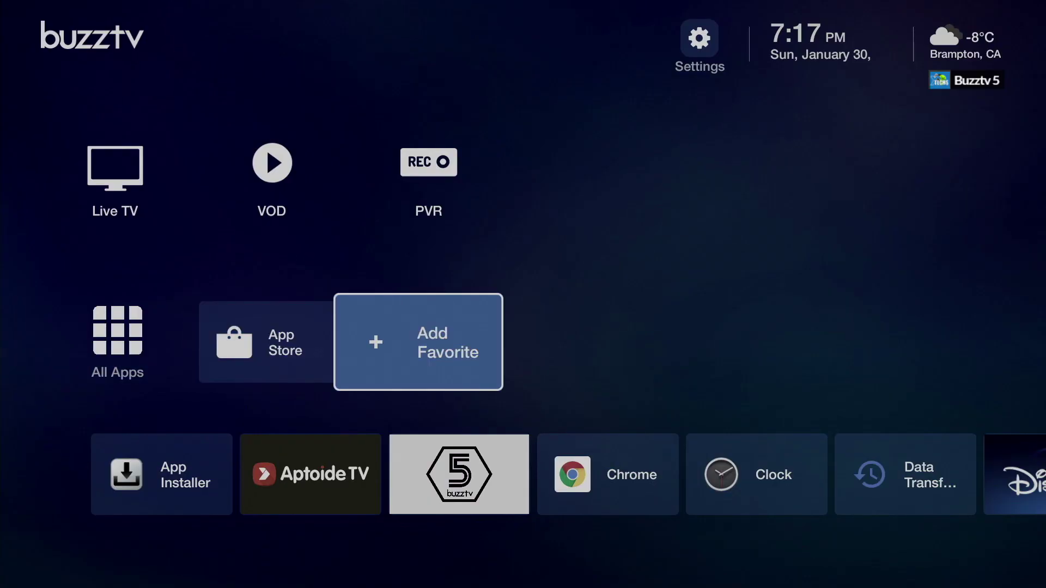
pyautogui.press('Left')
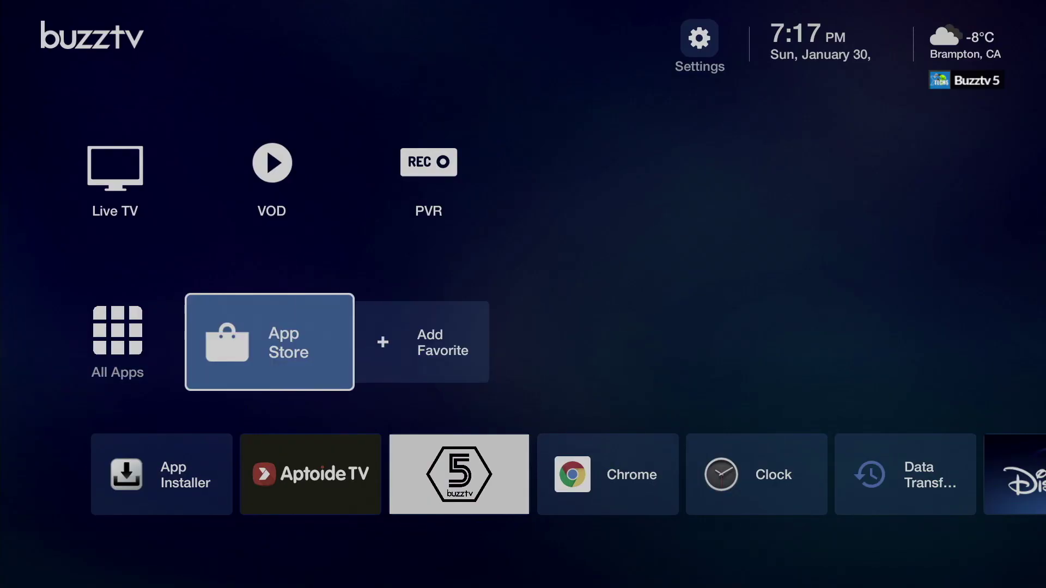
pyautogui.press('Down')
pyautogui.press('Right')
pyautogui.press('Right')
pyautogui.press('Right')
pyautogui.press('Right')
pyautogui.press('Right')
pyautogui.press('Right')
pyautogui.press('Right')
pyautogui.press('Right')
pyautogui.press('Right')
pyautogui.press('Right')
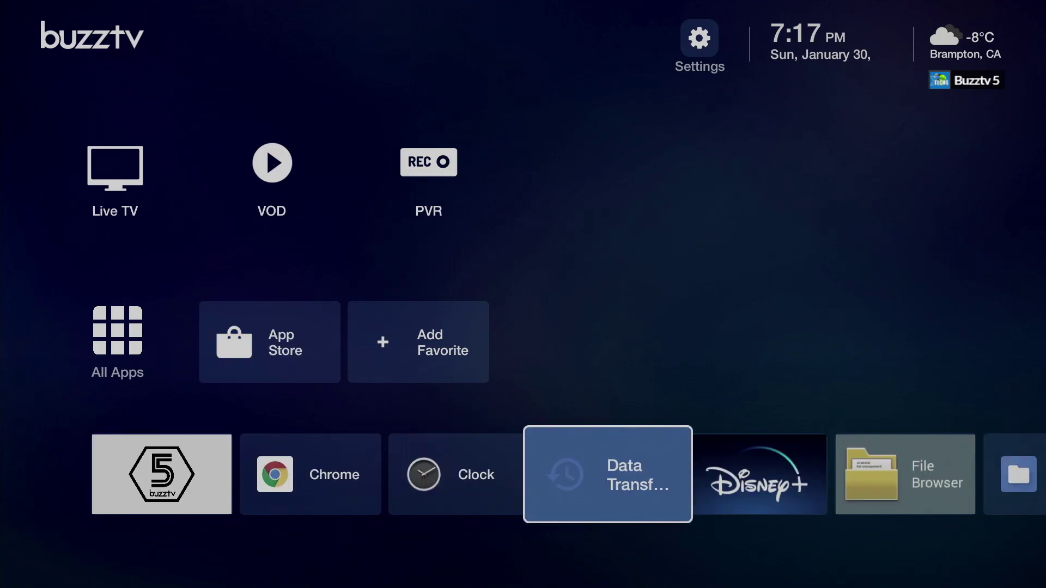
pyautogui.press('Right')
pyautogui.press('Right')
pyautogui.press('Right')
pyautogui.press('Right')
pyautogui.press('Right')
pyautogui.press('Right')
pyautogui.press('Right')
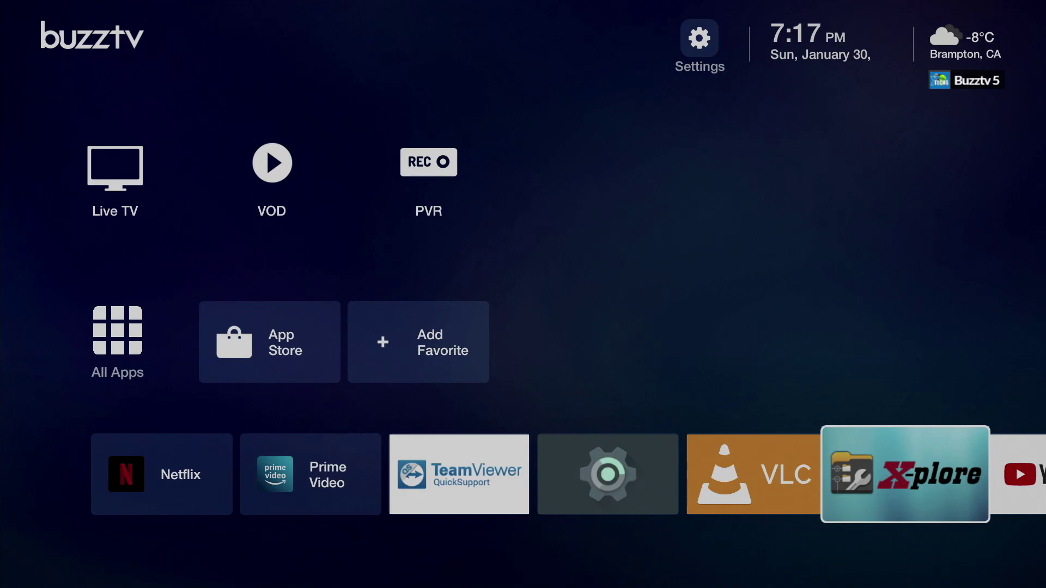
pyautogui.press('Up')
pyautogui.press('Right')
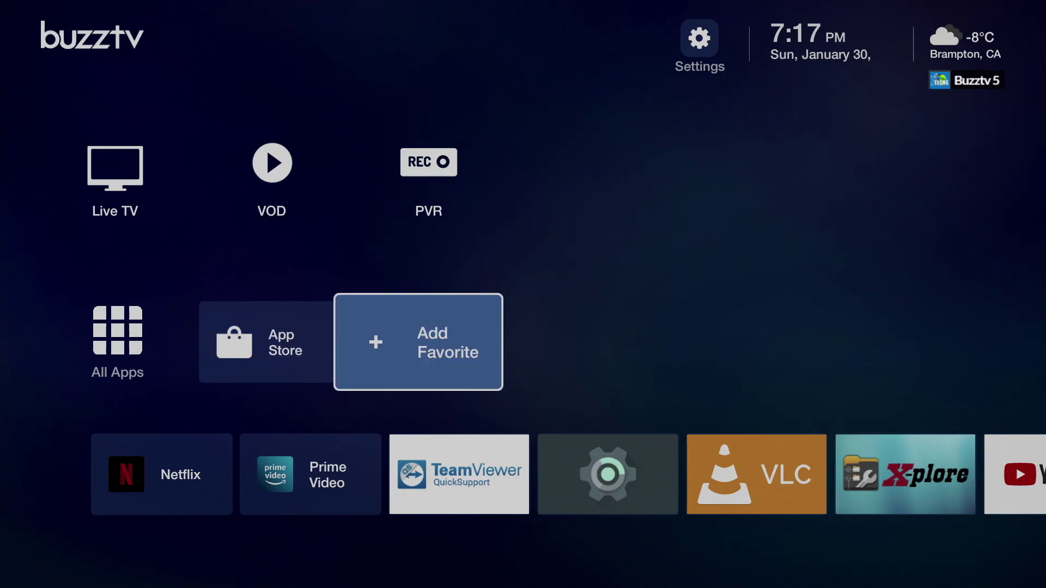
# Step: Pick X-plore in the App Favorite grid, confirm Yes, and return home
pyautogui.press('Return')
pyautogui.press('Down')
pyautogui.press('Down')
pyautogui.press('Down')
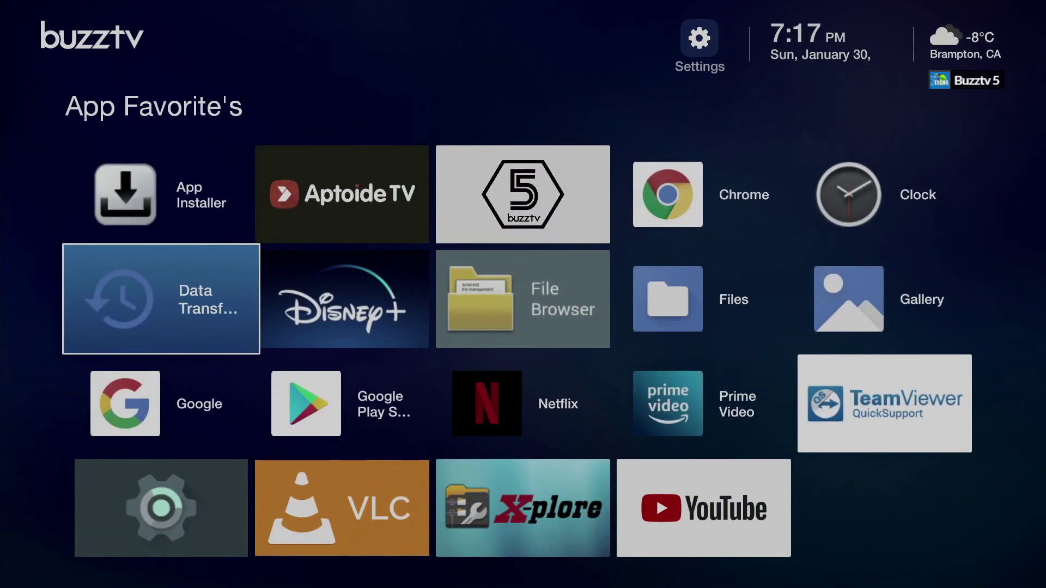
pyautogui.press('Right')
pyautogui.press('Right')
pyautogui.press('Return')
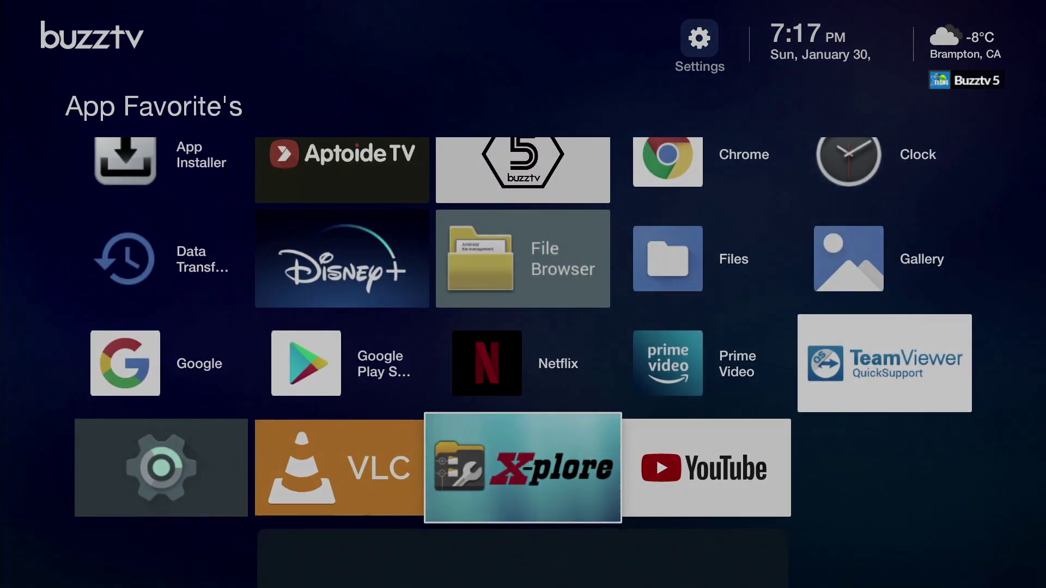
pyautogui.press('Left')
pyautogui.press('Return')
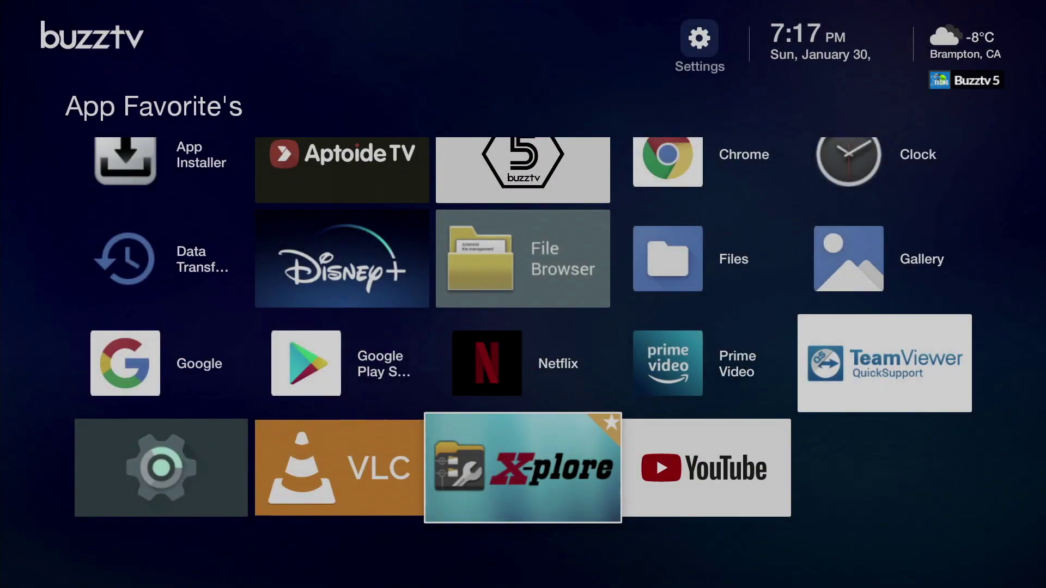
pyautogui.press('Escape')
# Step: Launch X-plore from its new favourite tile on the home screen
pyautogui.press('Right')
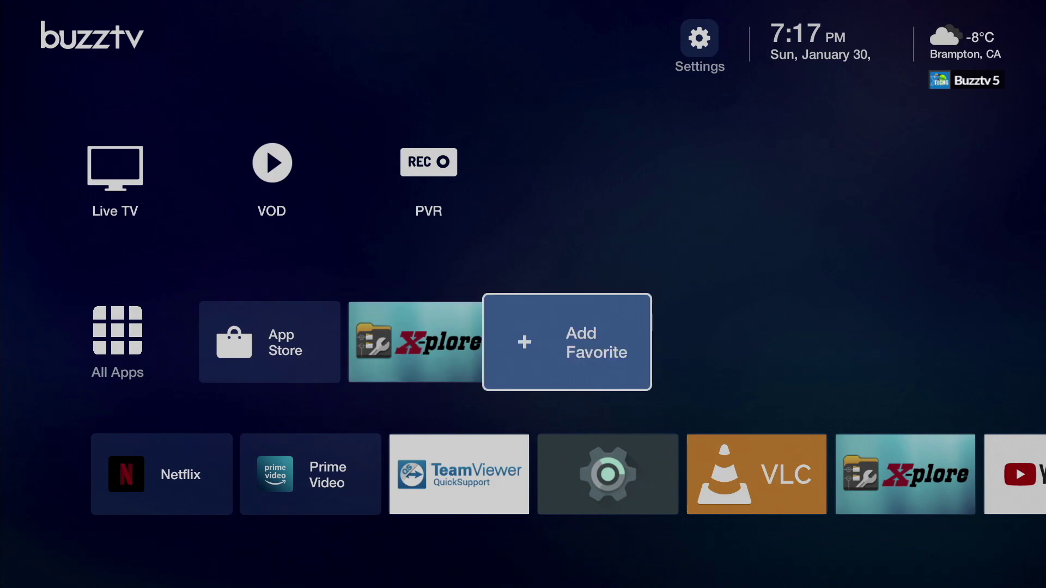
pyautogui.press('Left')
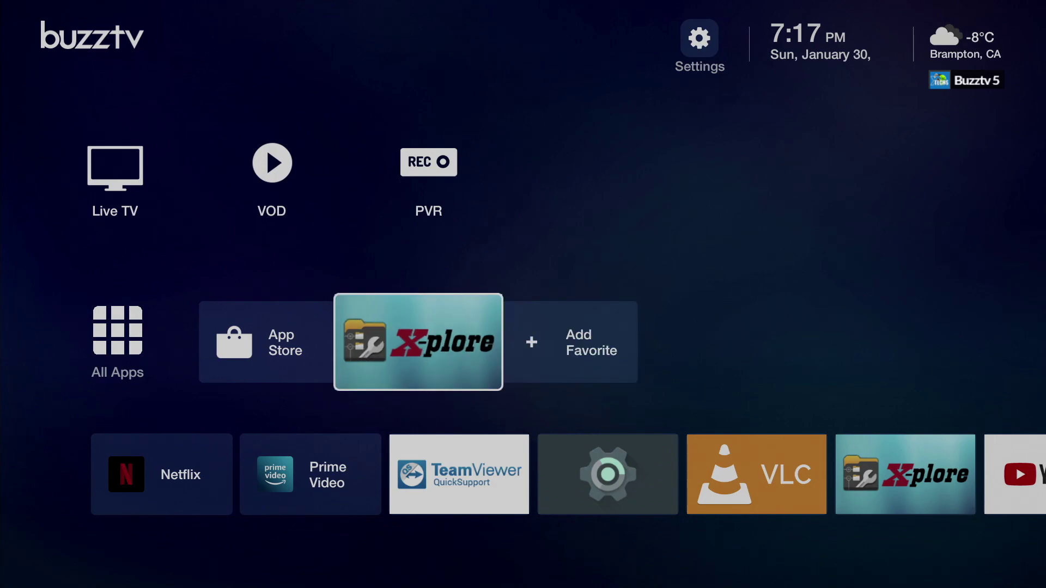
pyautogui.press('Up')
pyautogui.press('Down')
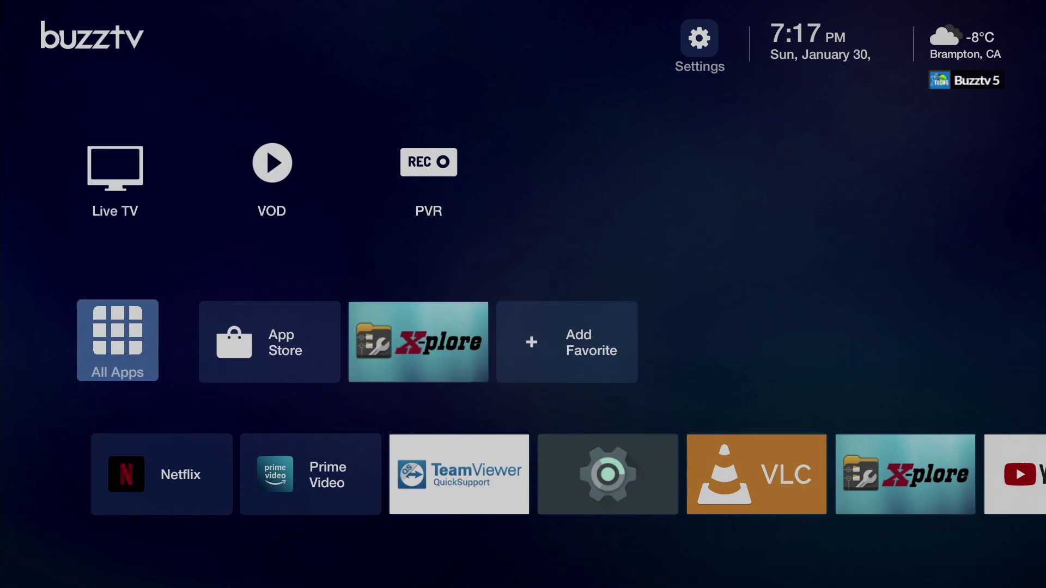
pyautogui.press('Right')
pyautogui.press('Right')
pyautogui.press('Left')
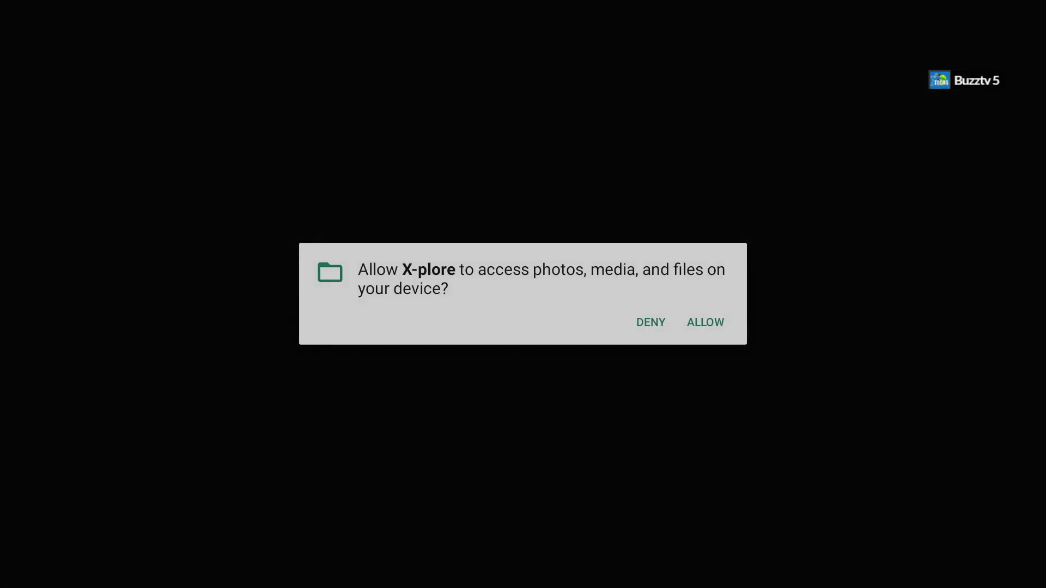
# Step: Grant X-plore file access, expand Internal shared storage and select its Pictures folder
pyautogui.press('Right')
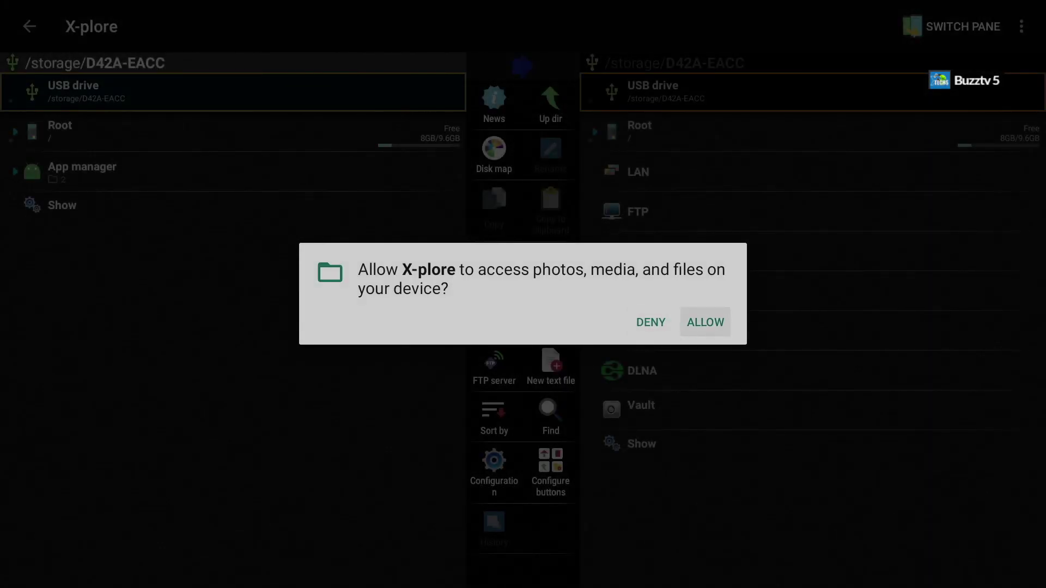
pyautogui.press('Return')
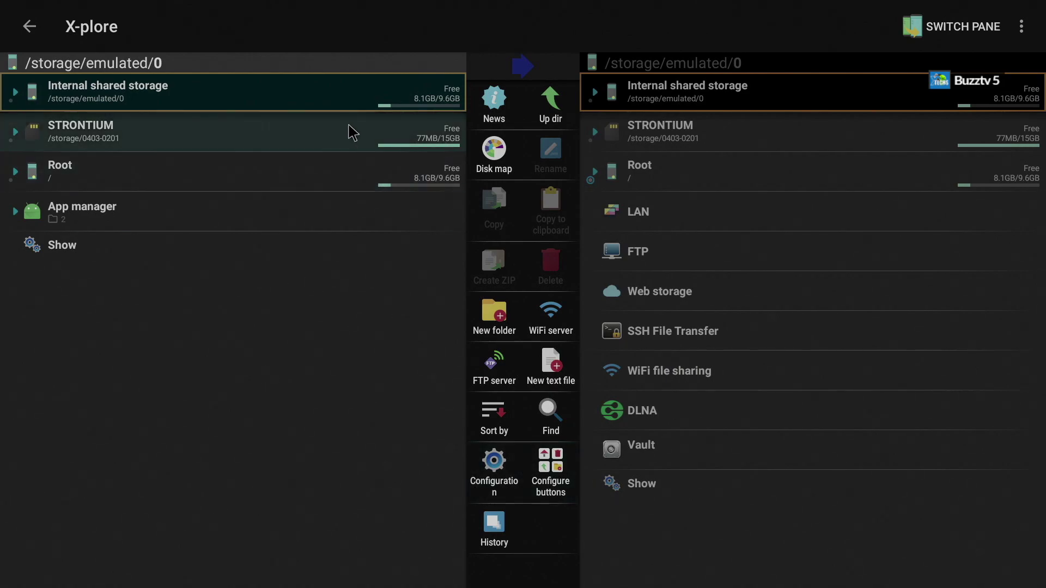
pyautogui.click(300, 104)
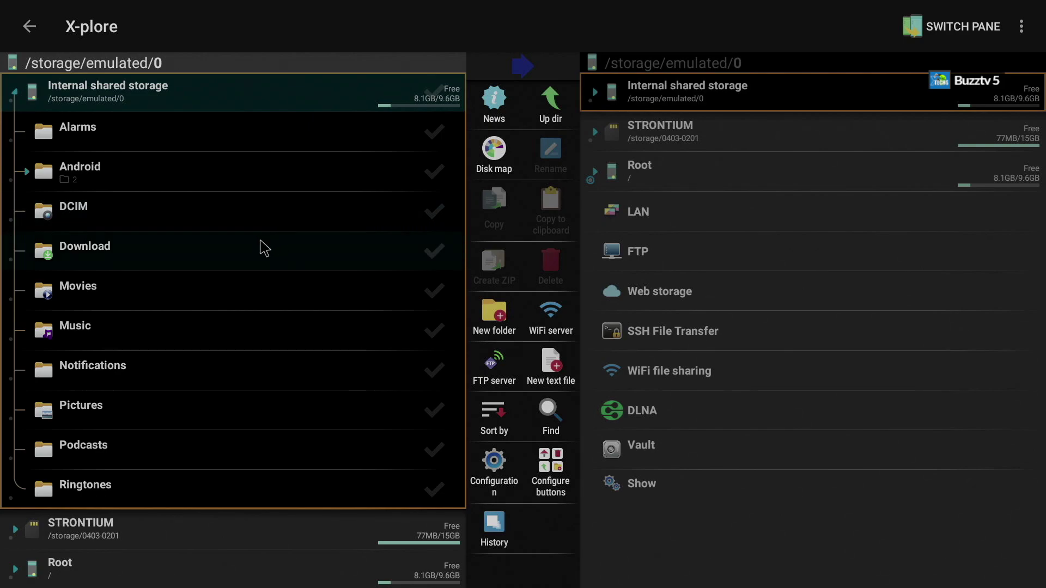
pyautogui.click(195, 412)
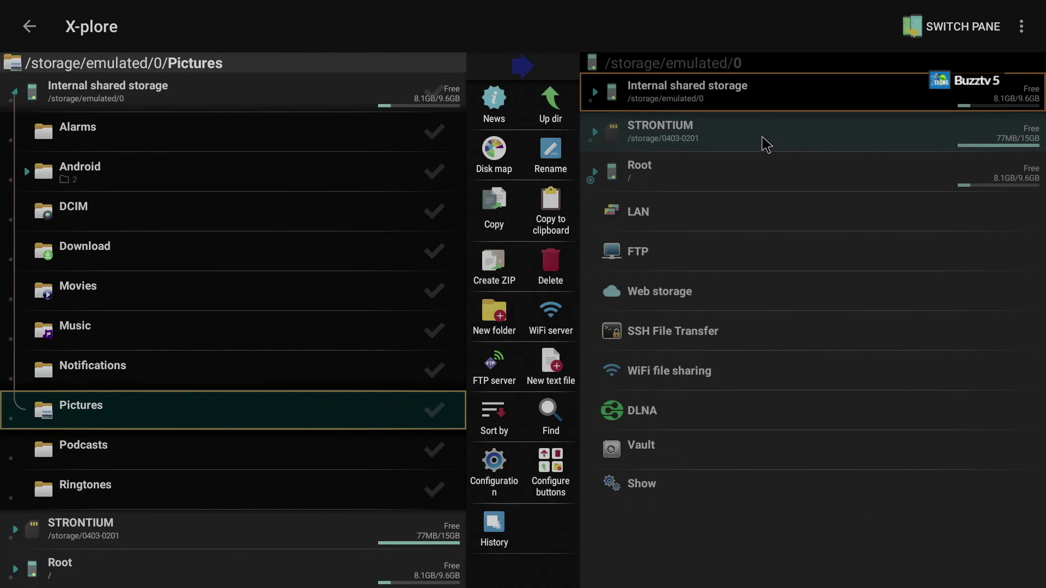
# Step: Open the STRONTIUM drive and mark Wallpaper 1.jpeg, the purple image, wallpaper 2.jpg and wallpaper 3.jpg
pyautogui.click(764, 144)
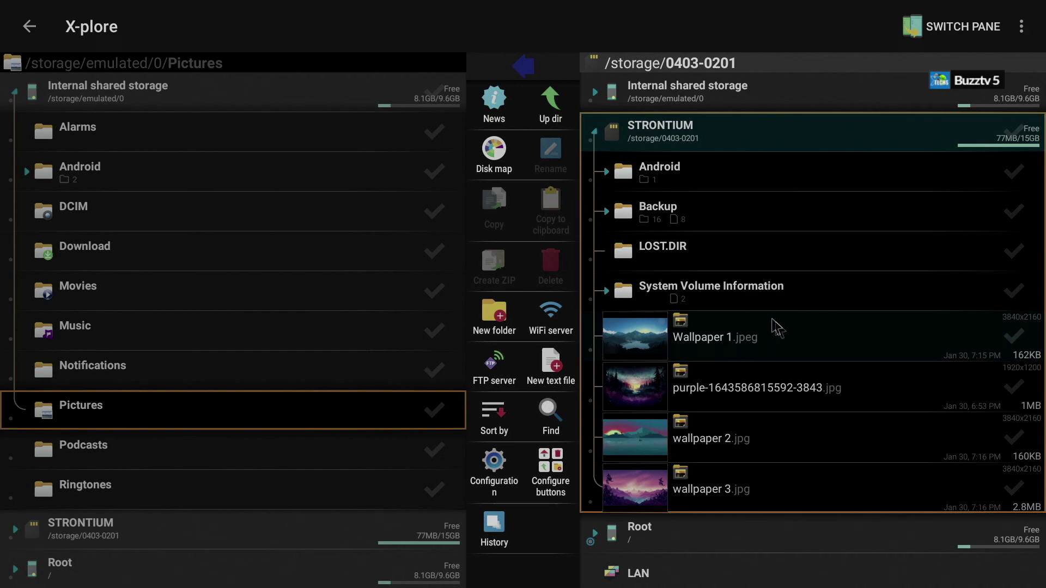
pyautogui.click(1012, 344)
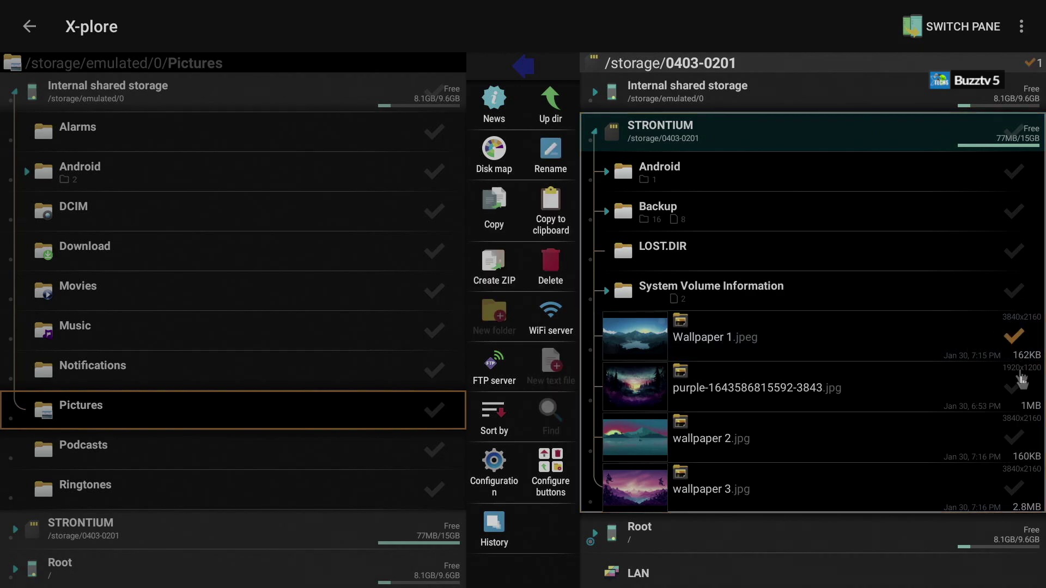
pyautogui.click(1015, 395)
pyautogui.click(1014, 438)
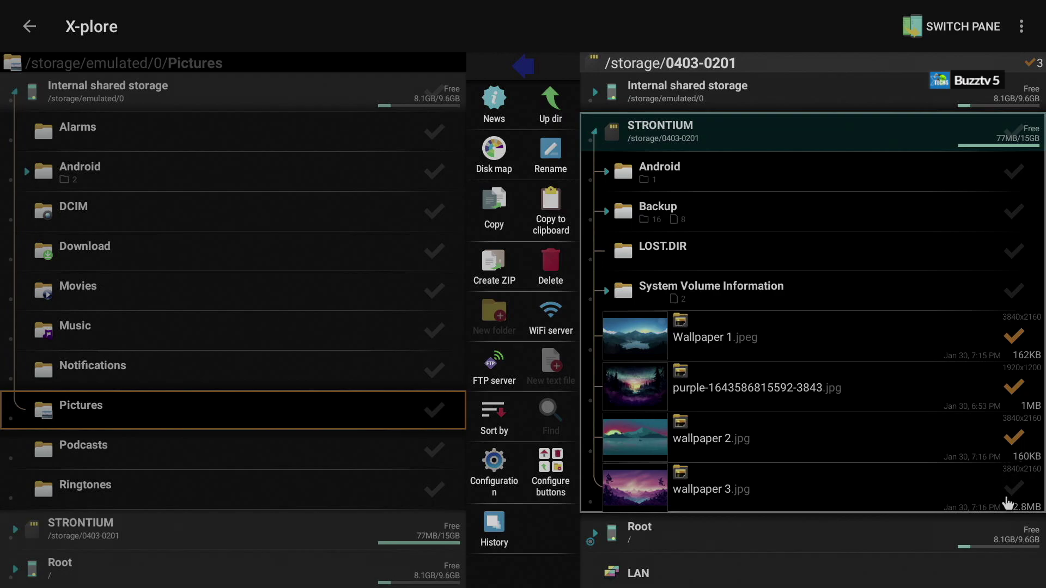
pyautogui.click(1008, 492)
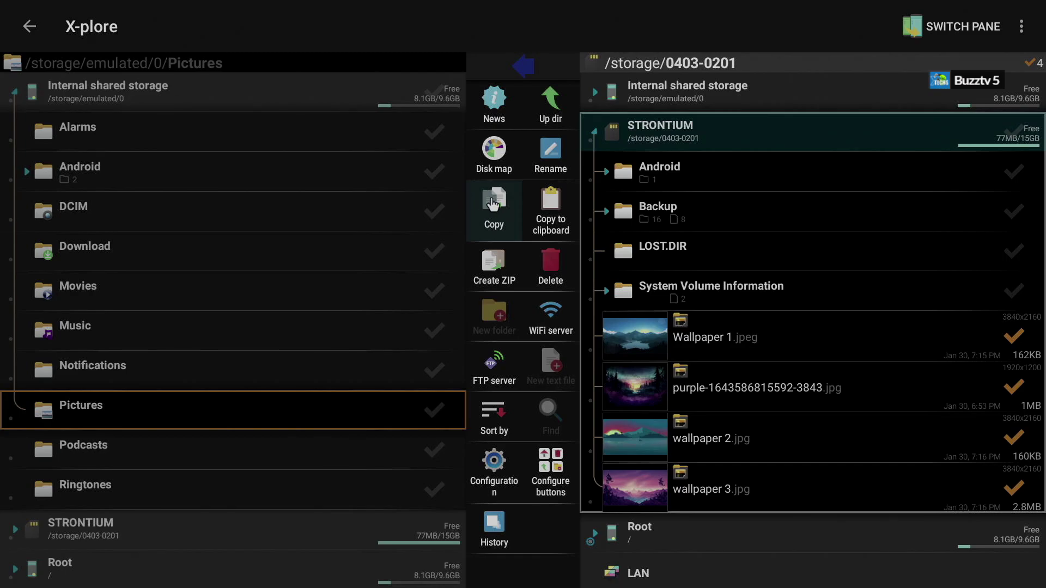
# Step: Copy the four marked wallpapers into /storage/emulated/0/Pictures and return to the BuzzTV home screen
pyautogui.click(493, 205)
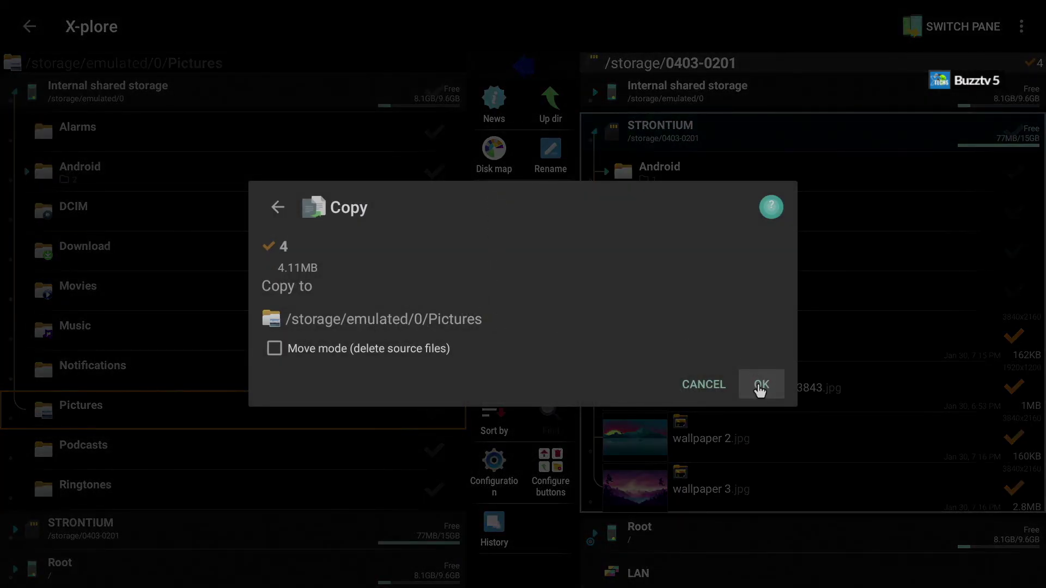
pyautogui.click(760, 387)
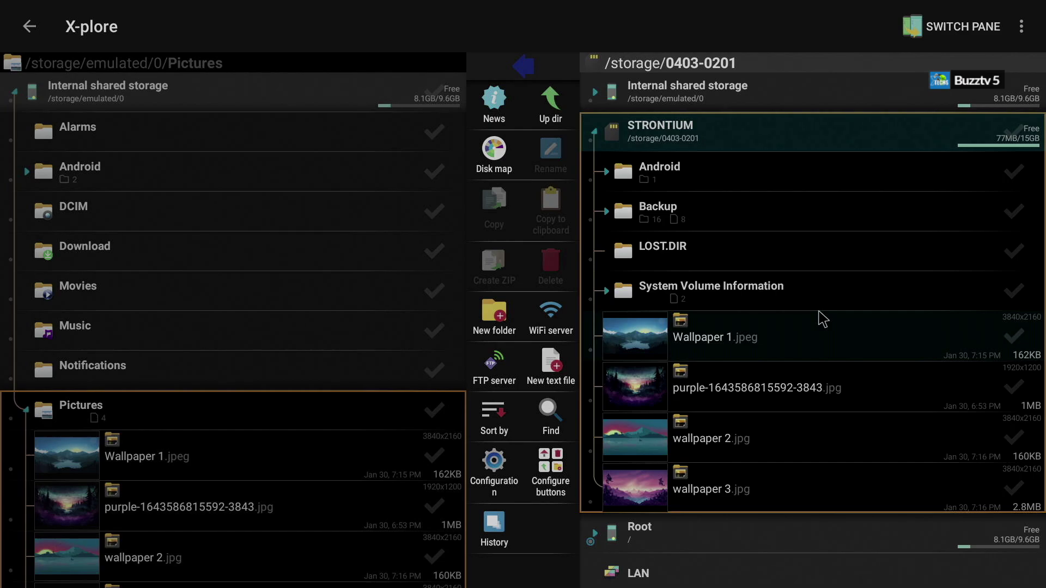
pyautogui.press('Escape')
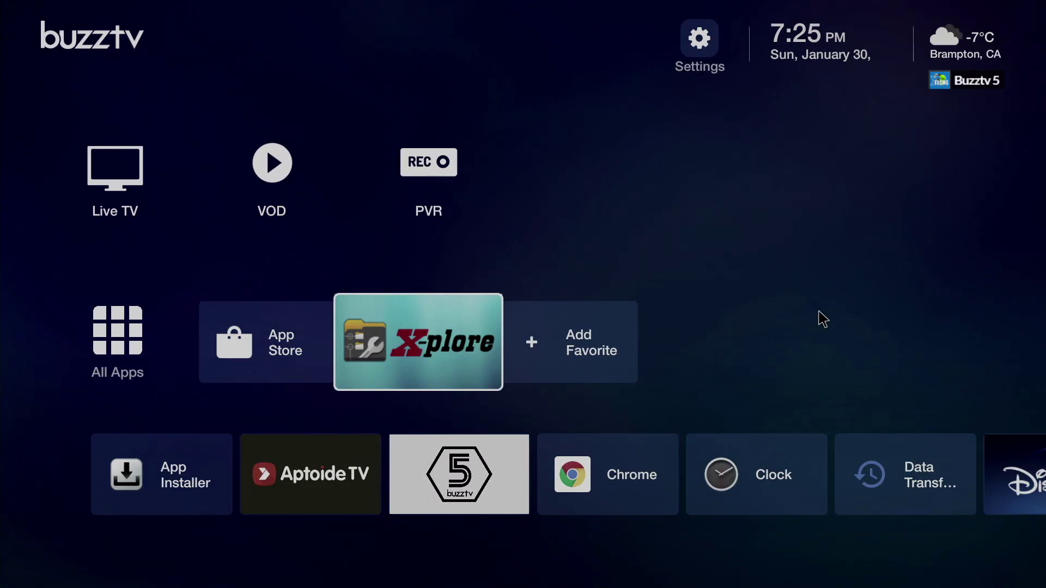
# Step: From the Settings gear quick panel, open BG Image, allow photo access, and browse the wallpapers
pyautogui.press('Up')
pyautogui.press('Up')
pyautogui.press('Return')
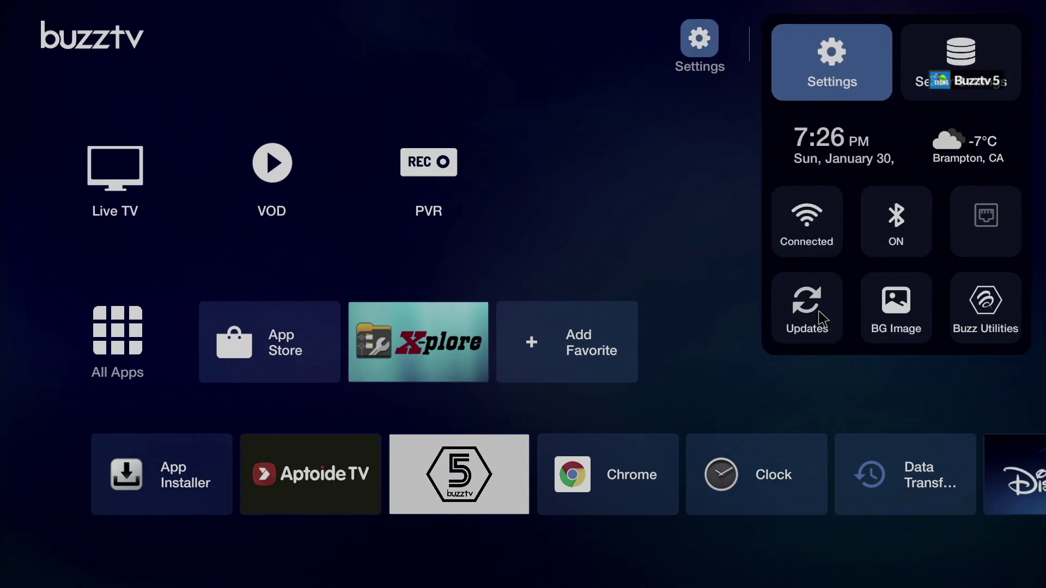
pyautogui.press('Down')
pyautogui.press('Down')
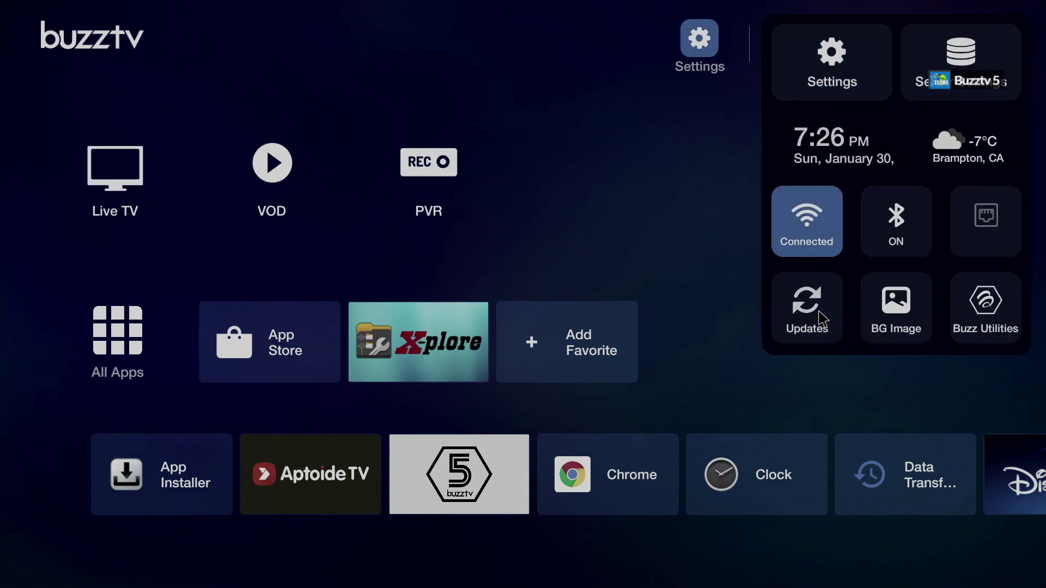
pyautogui.press('Right')
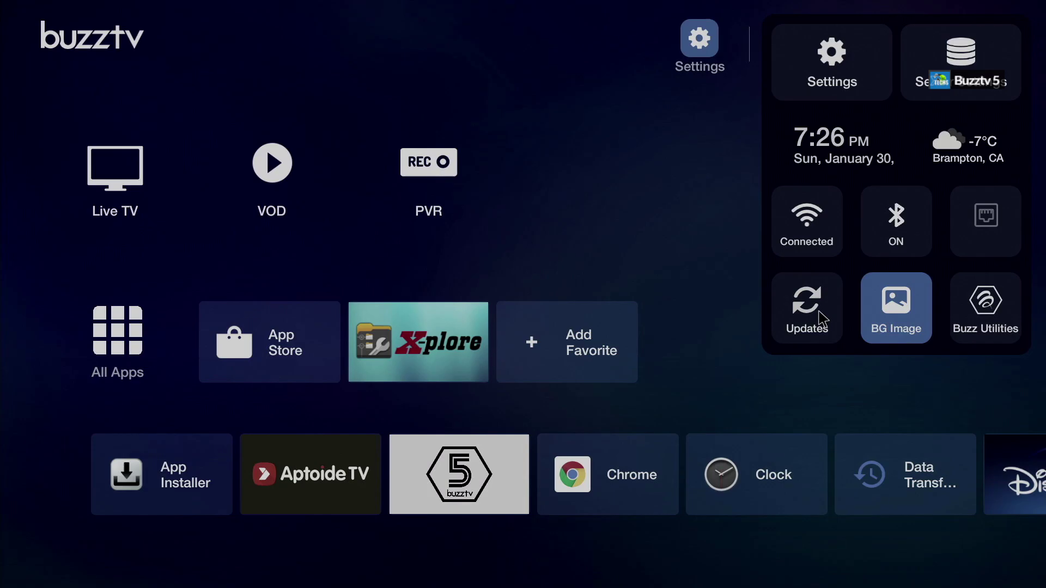
pyautogui.press('Return')
pyautogui.press('Right')
pyautogui.press('Return')
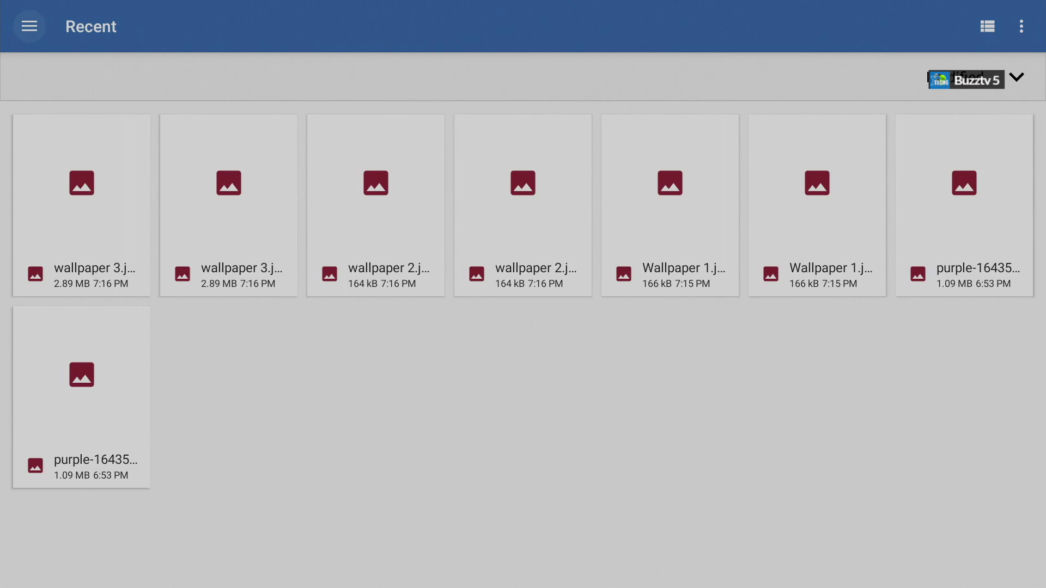
pyautogui.press('Down')
pyautogui.press('Right')
pyautogui.press('Right')
pyautogui.press('Right')
pyautogui.press('Left')
pyautogui.press('Left')
pyautogui.press('Left')
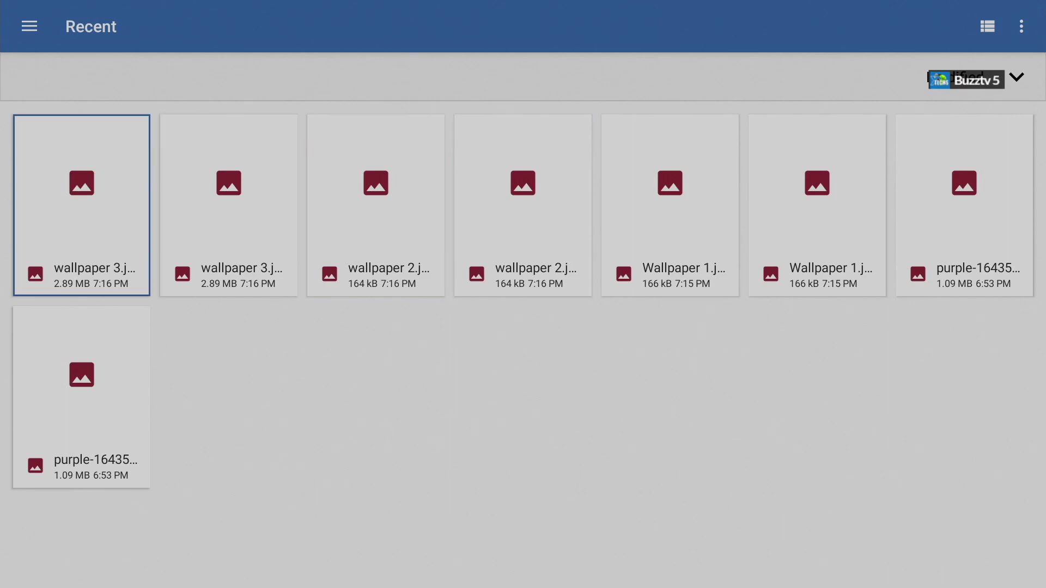
# Step: Go back home and reopen the BG Image picker on the Recent list
pyautogui.press('Home')
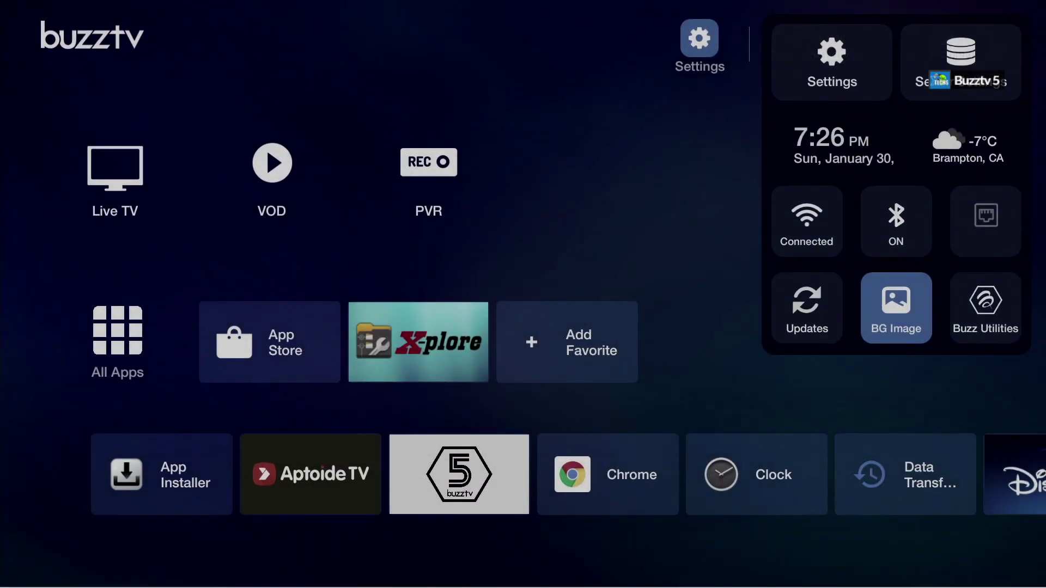
pyautogui.press('Up')
pyautogui.press('Return')
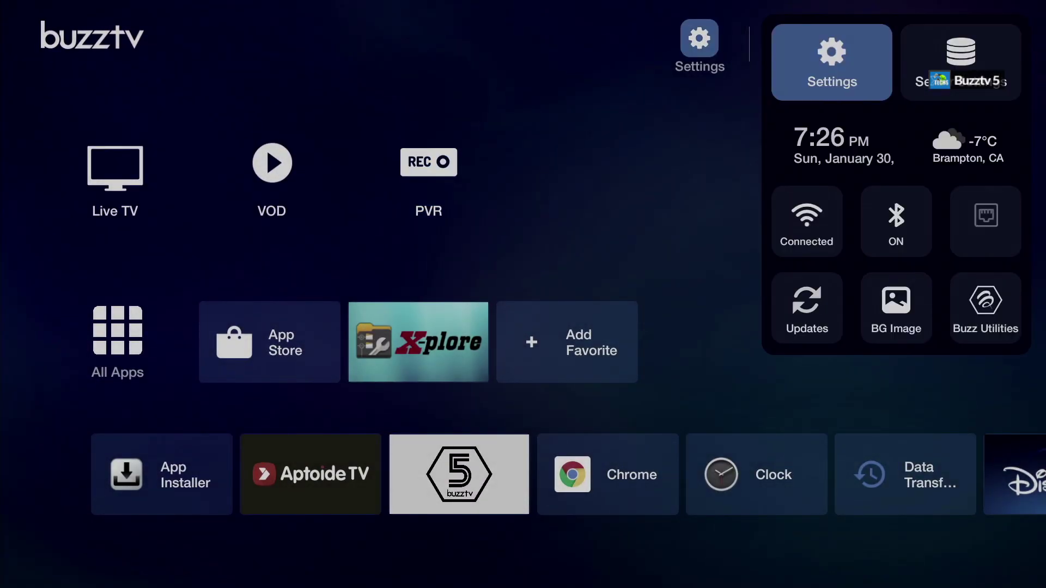
pyautogui.press('Down')
pyautogui.press('Down')
pyautogui.press('Right')
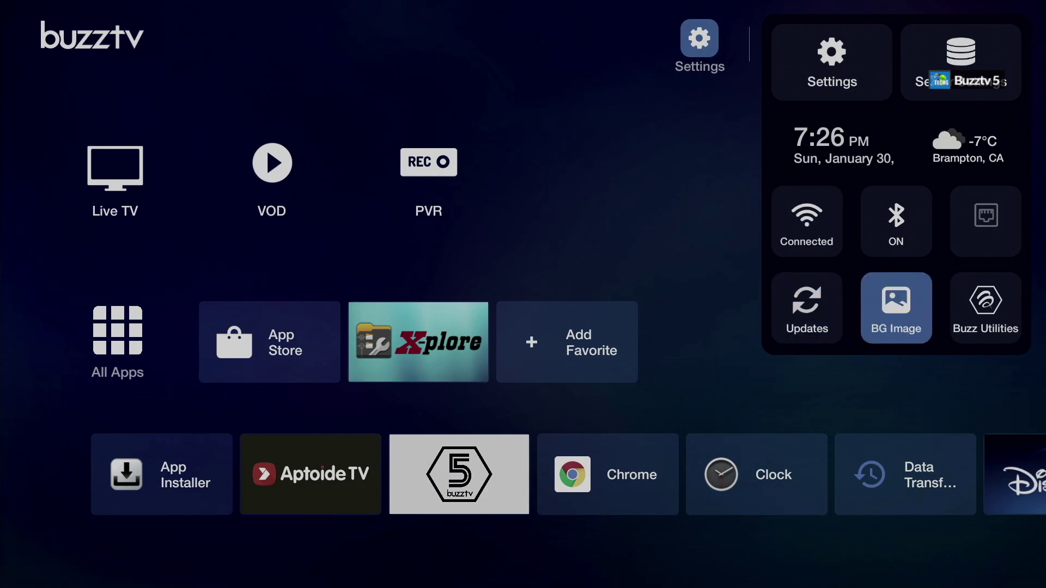
pyautogui.press('Return')
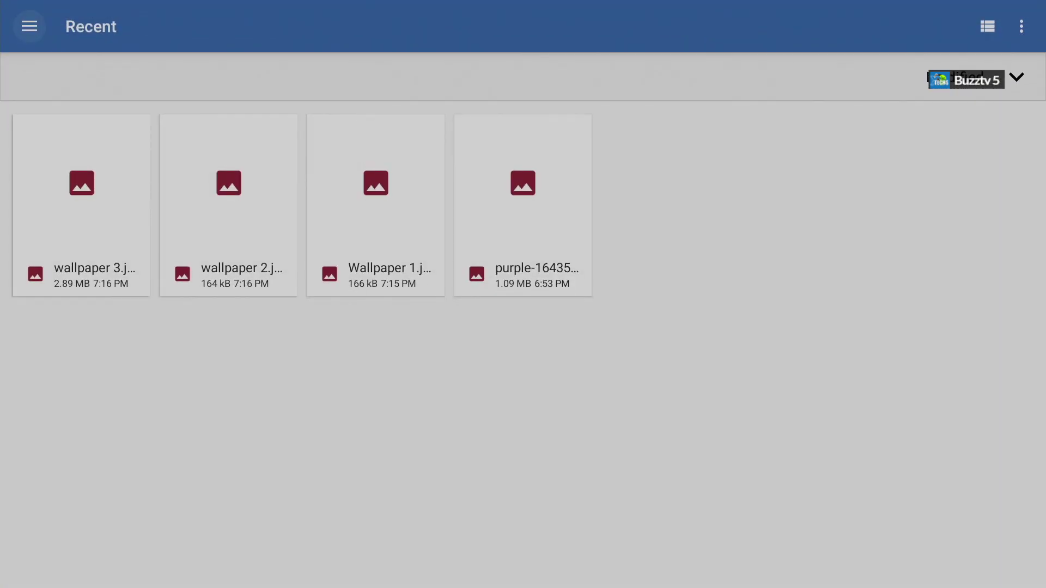
# Step: Apply wallpaper 3 as the home background, then replace it with wallpaper 2
pyautogui.press('Down')
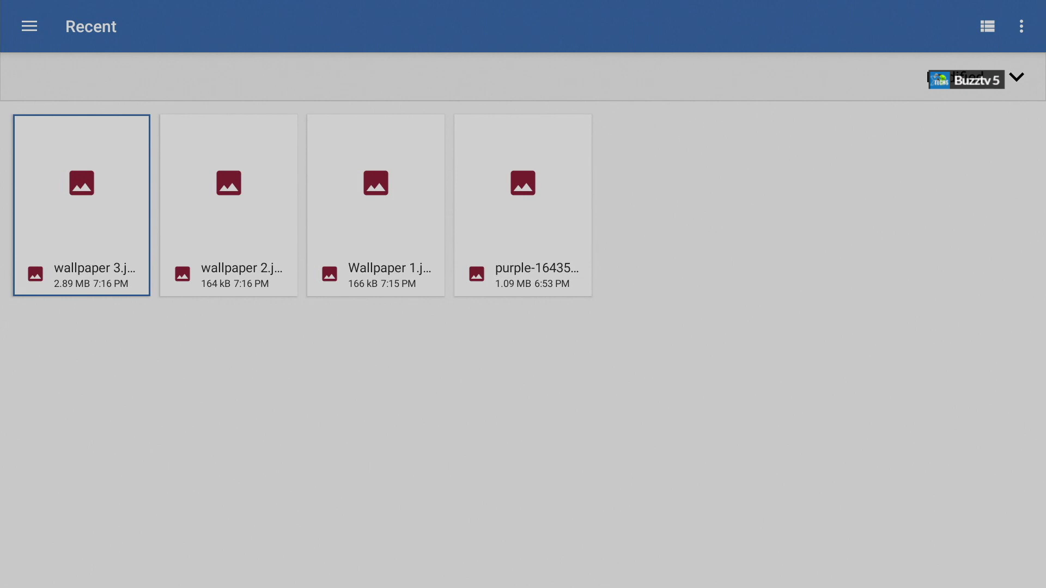
pyautogui.press('Return')
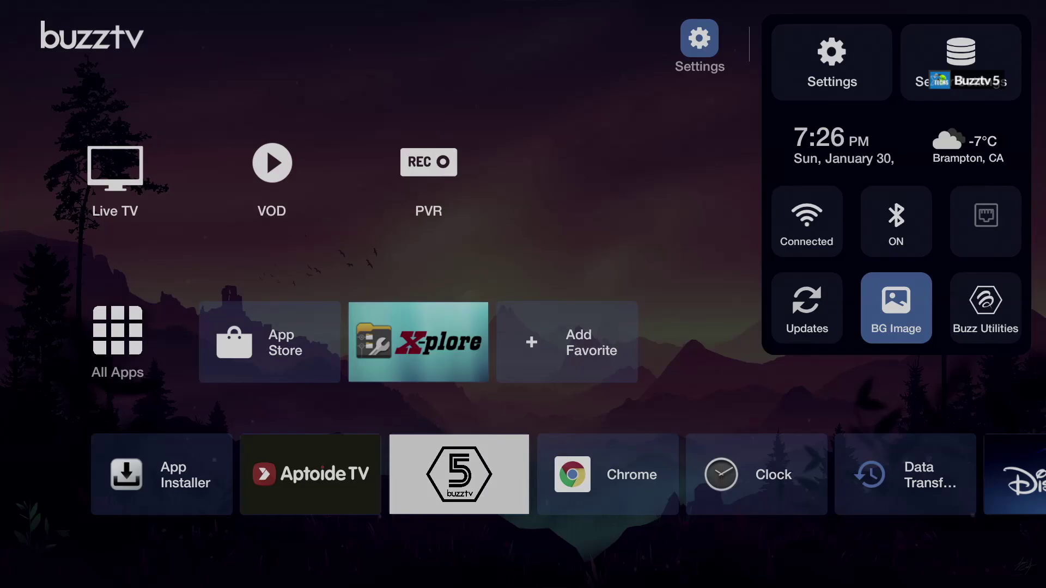
pyautogui.press('Return')
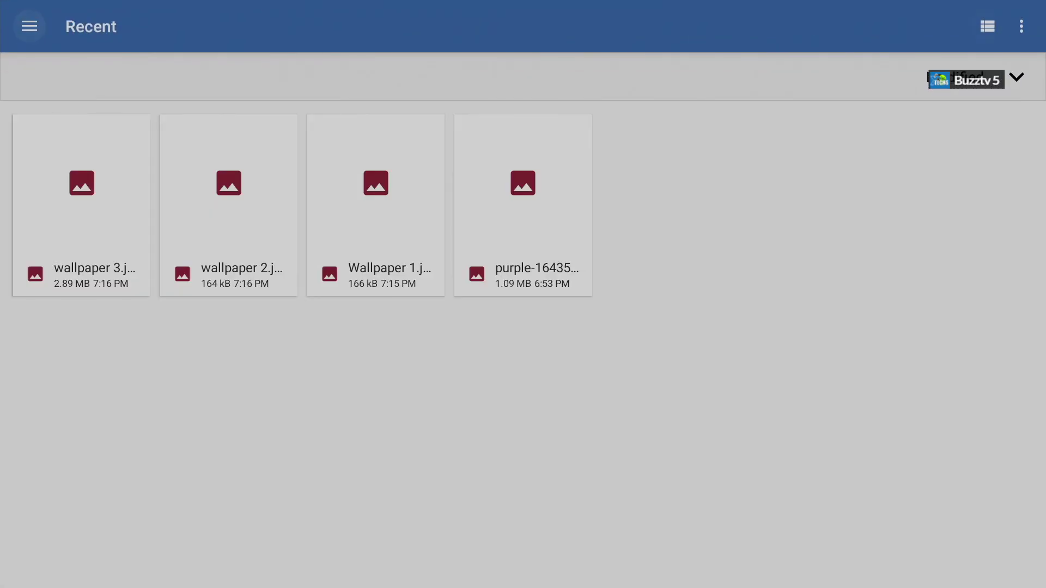
pyautogui.press('Right')
pyautogui.click(239, 159)
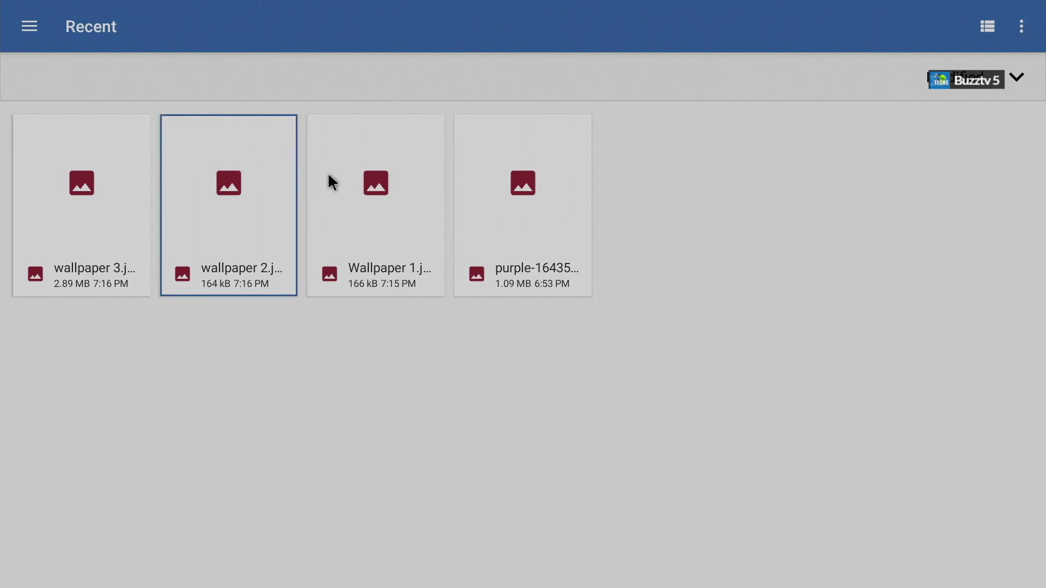
pyautogui.press('Right')
pyautogui.press('Left')
pyautogui.press('Return')
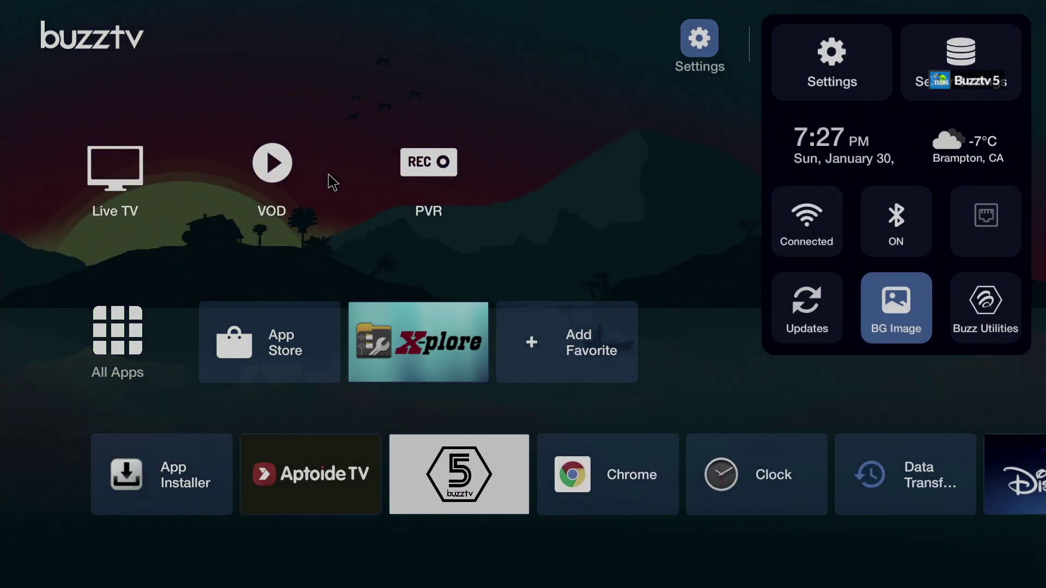
# Step: Reopen the BG Image picker and apply Wallpaper 1 as the home background
pyautogui.press('Return')
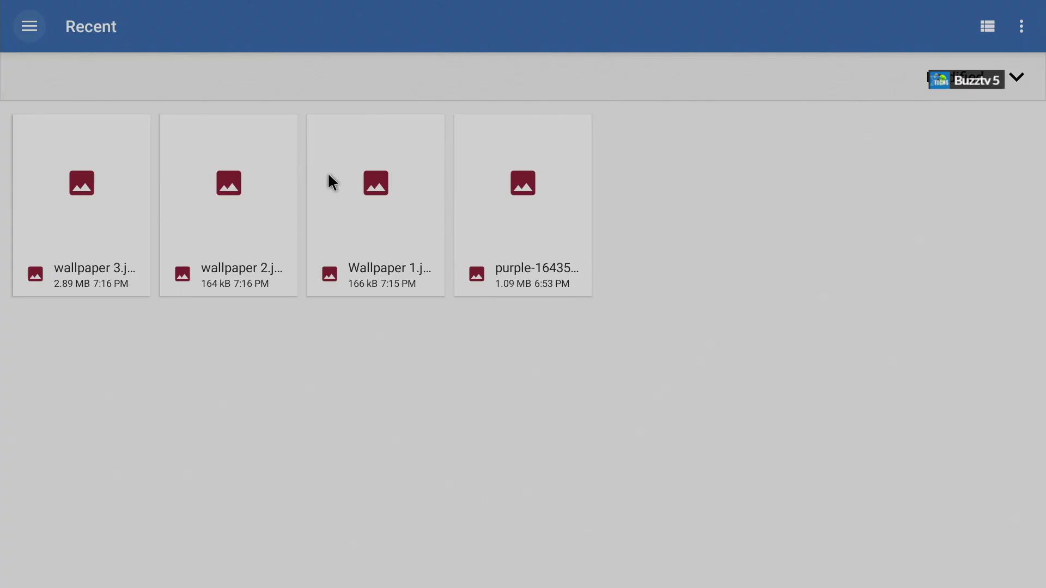
pyautogui.press('Down')
pyautogui.press('Right')
pyautogui.press('Right')
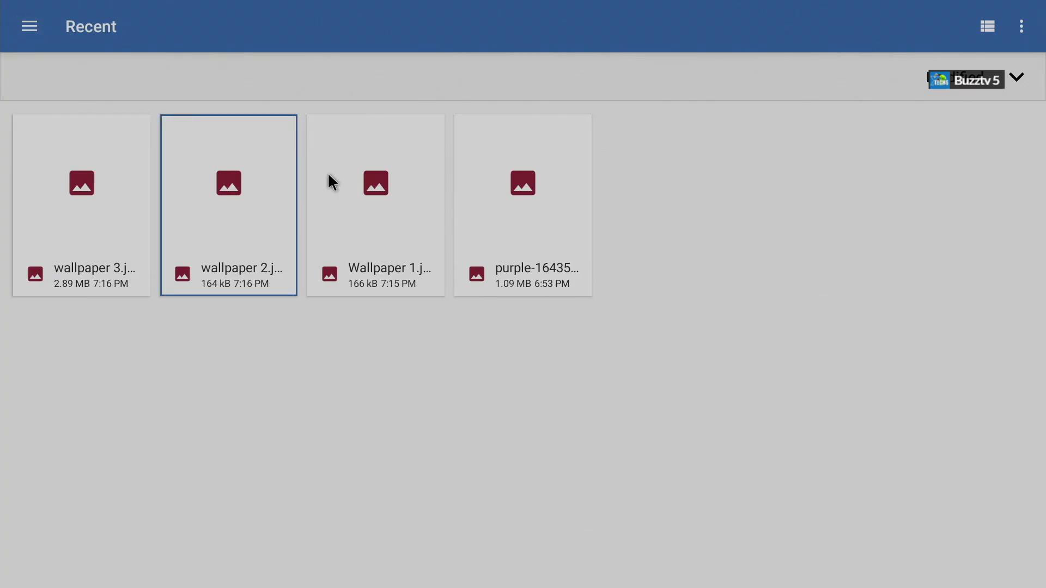
pyautogui.press('Return')
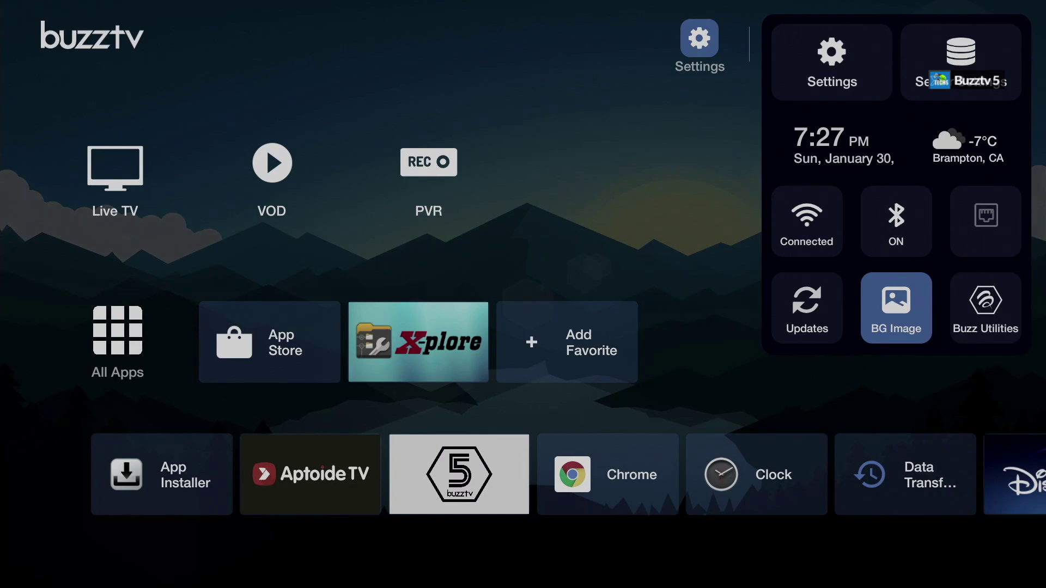
# Step: Apply the purple forest image as the home background and close the quick panel
pyautogui.press('Return')
pyautogui.press('Down')
pyautogui.press('Right')
pyautogui.press('Right')
pyautogui.press('Right')
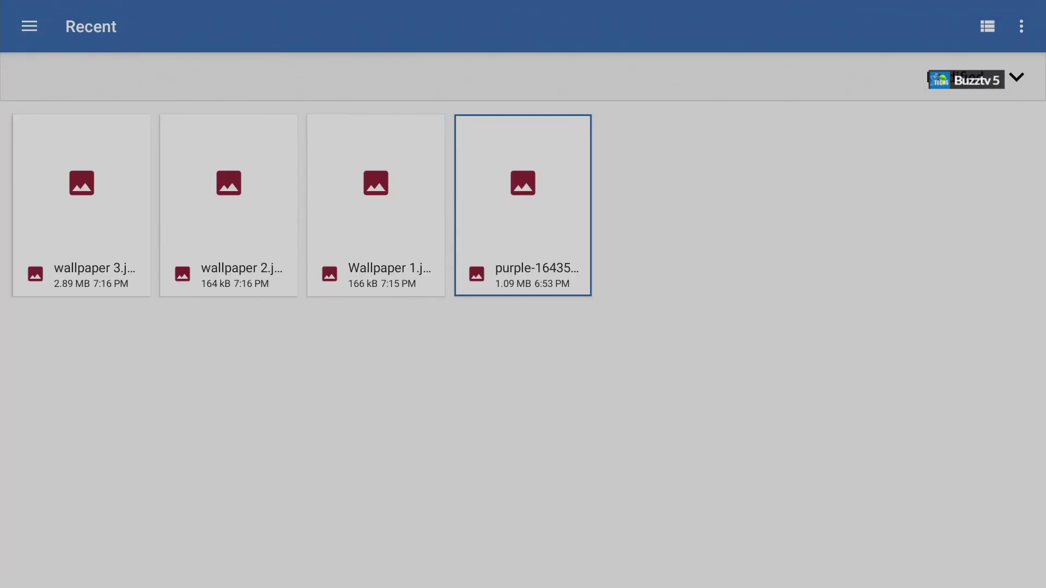
pyautogui.press('Return')
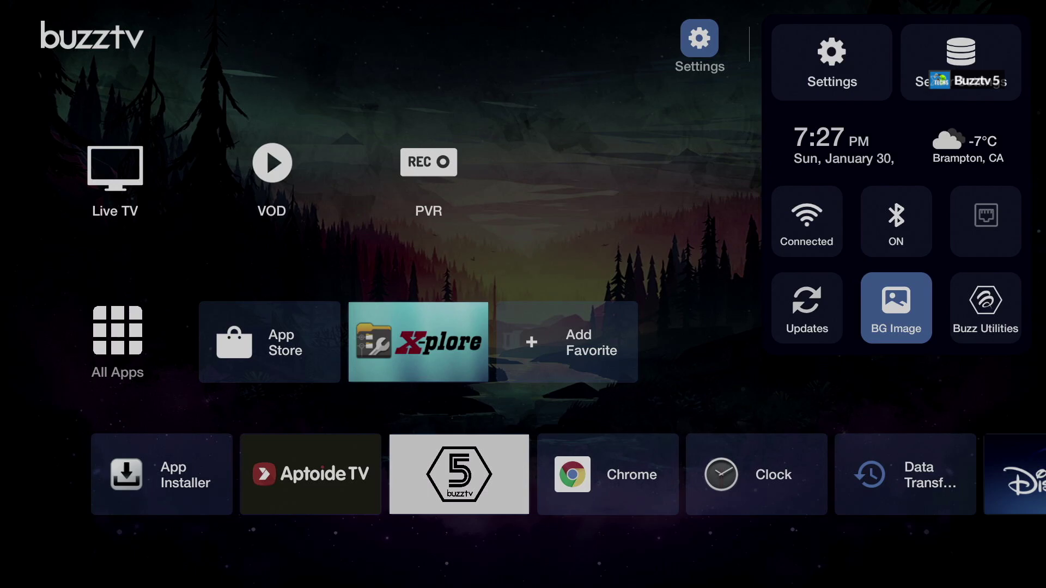
pyautogui.press('Escape')
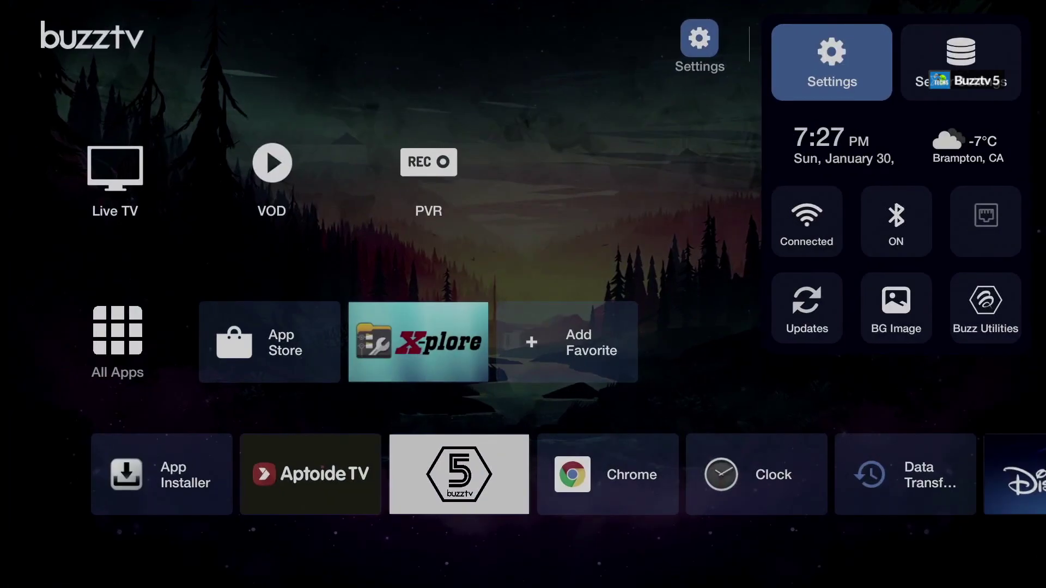
# Step: Reopen BG Image, switch the background to wallpaper 3, and close the quick panel
pyautogui.press('Down')
pyautogui.press('Down')
pyautogui.press('Right')
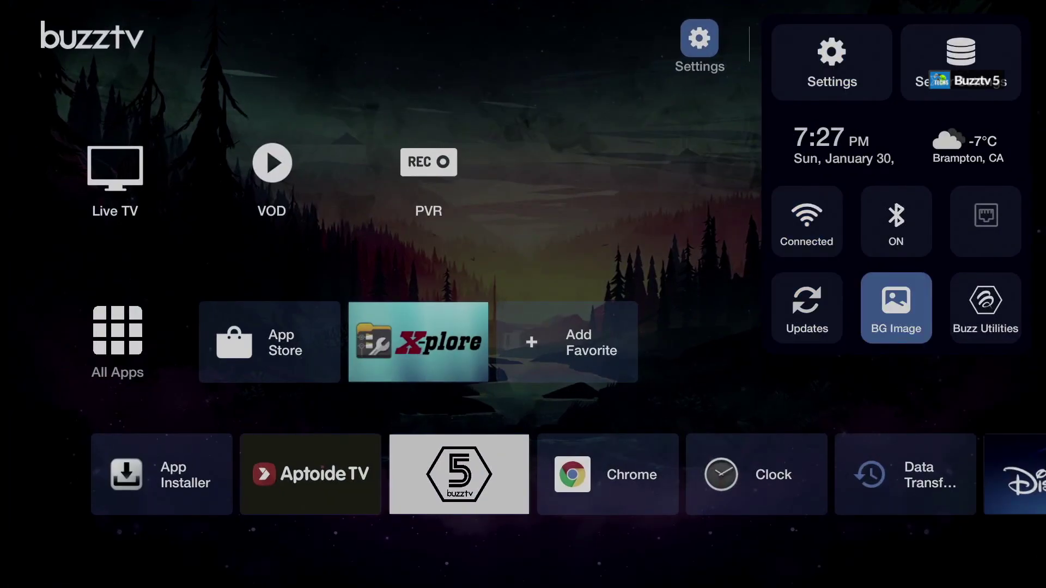
pyautogui.press('Return')
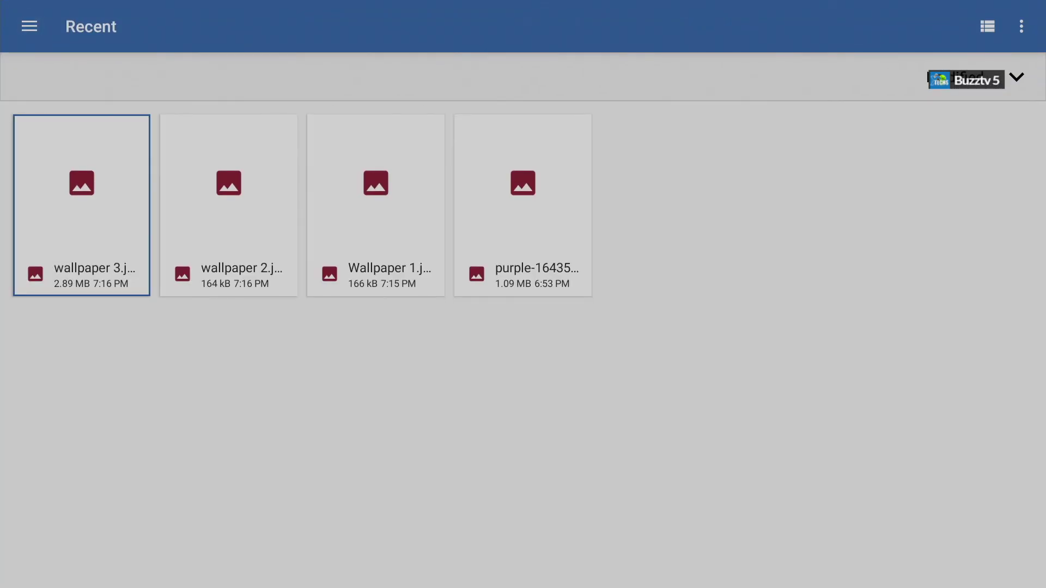
pyautogui.press('Escape')
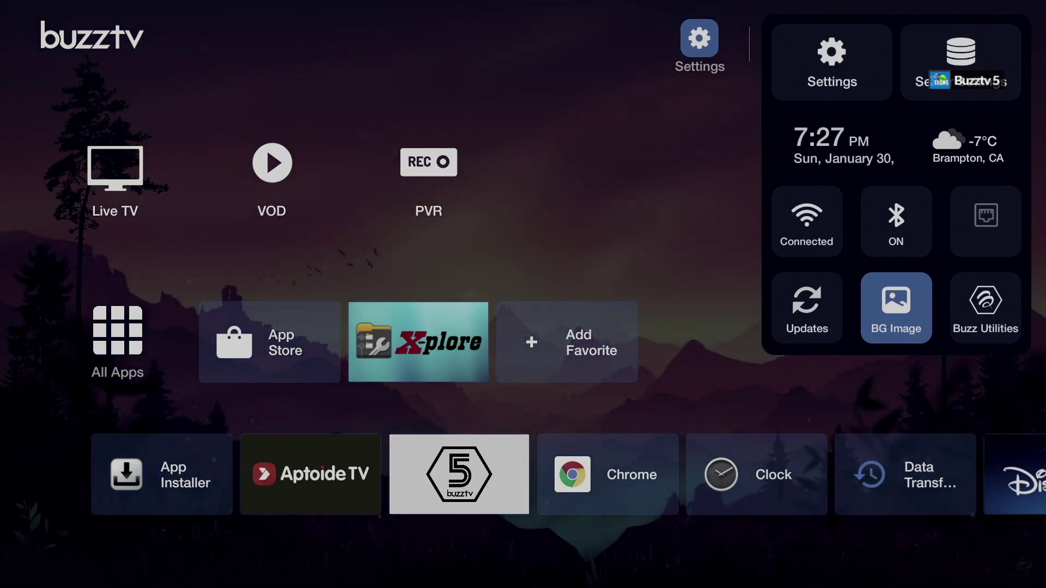
pyautogui.press('Escape')
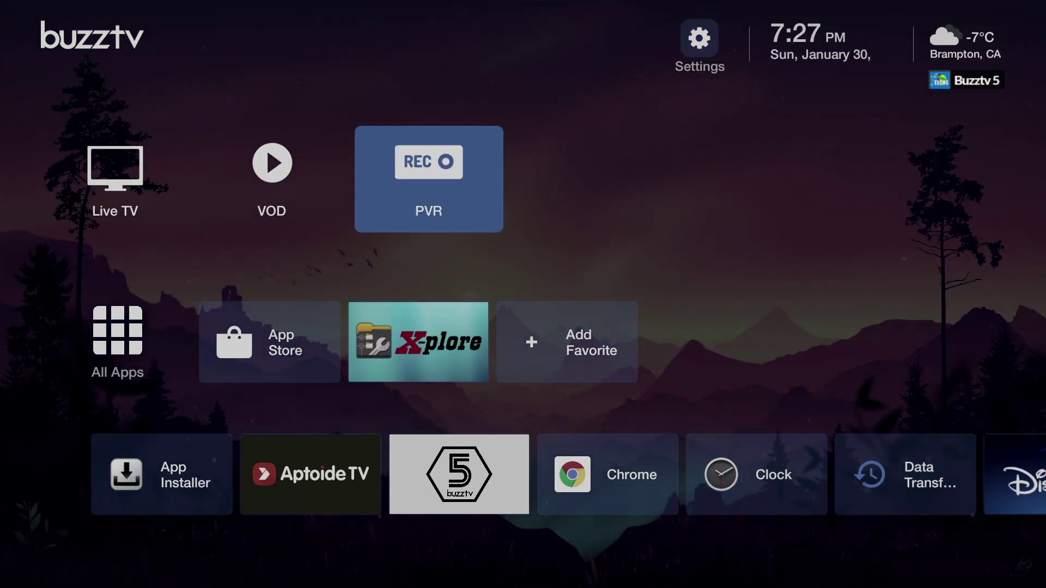
# Step: Move across the home tiles to the Settings gear and open the quick settings panel
pyautogui.press('Down')
pyautogui.press('Down')
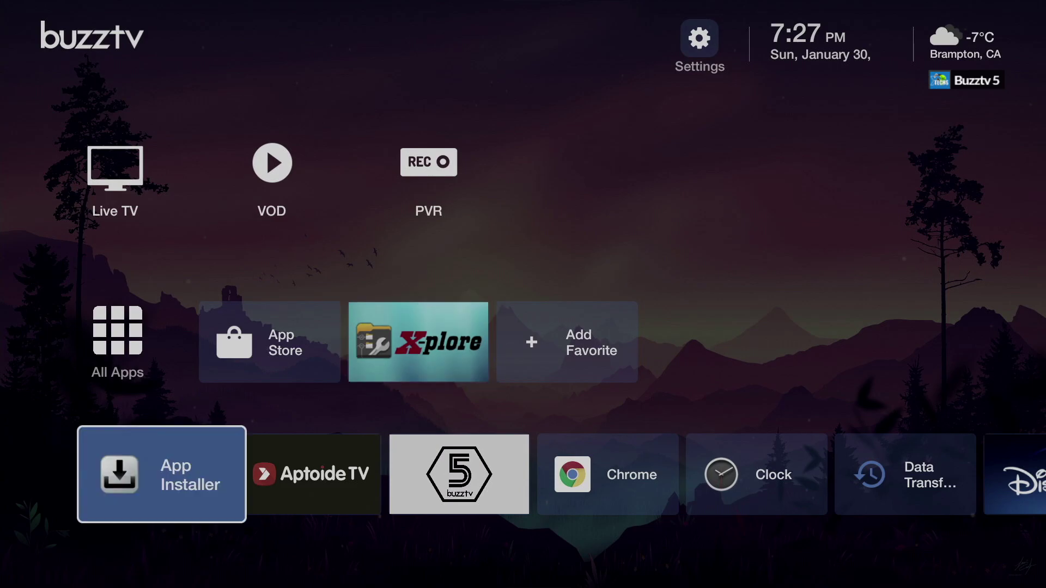
pyautogui.press('Right')
pyautogui.press('Right')
pyautogui.press('Right')
pyautogui.press('Up')
pyautogui.press('Left')
pyautogui.press('Left')
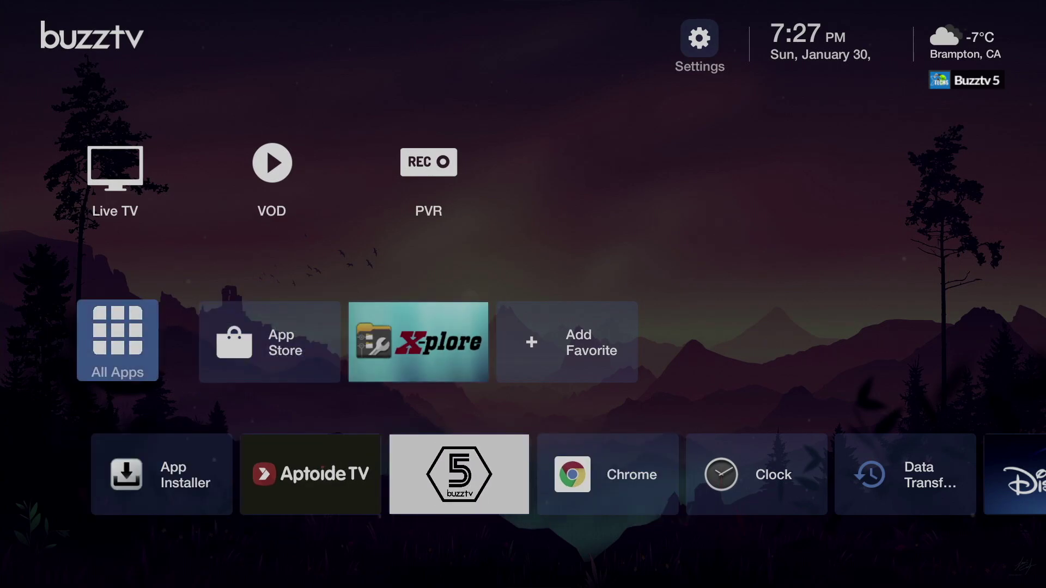
pyautogui.press('Up')
pyautogui.press('Right')
pyautogui.press('Right')
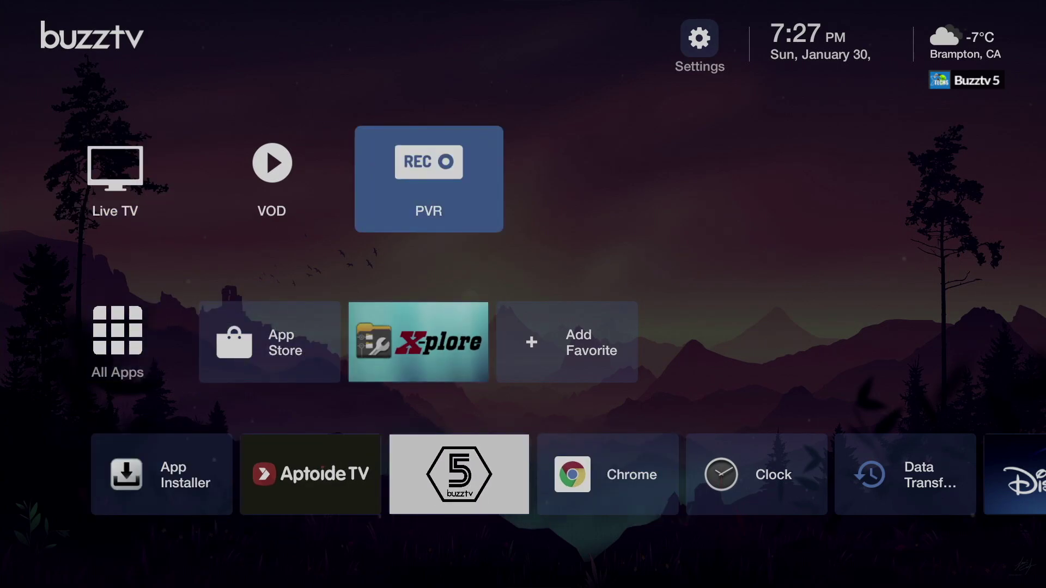
pyautogui.press('Up')
pyautogui.press('Return')
# Step: Set Wallpaper 1 as the home background through BG Image and close the panel
pyautogui.press('Down')
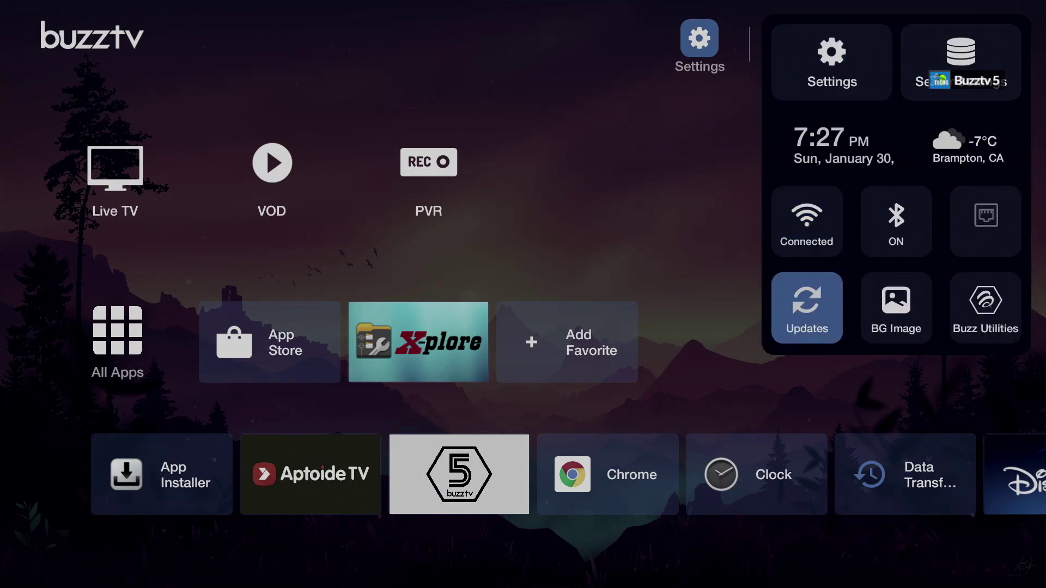
pyautogui.press('Right')
pyautogui.press('Return')
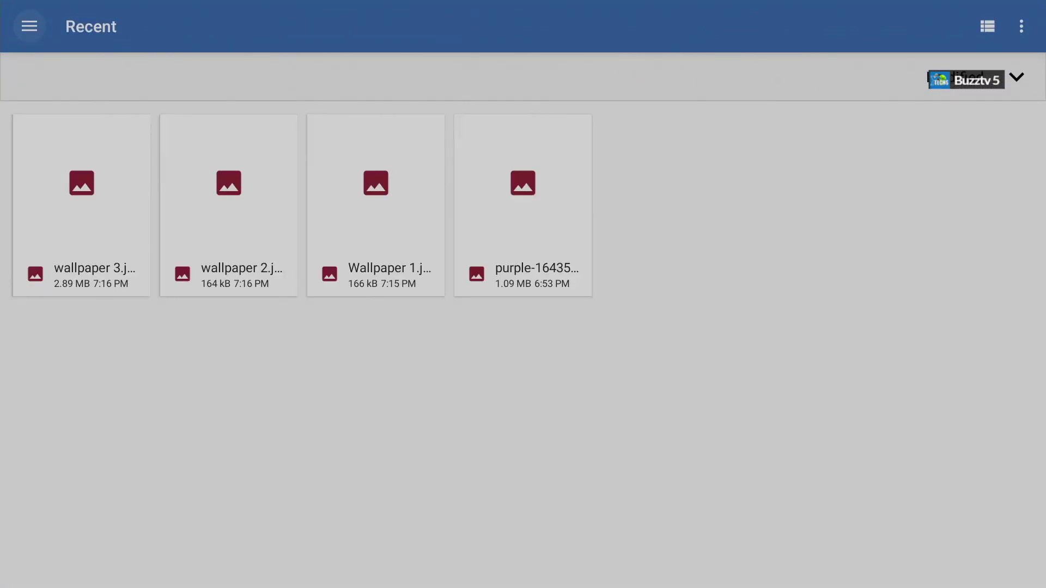
pyautogui.press('Right')
pyautogui.press('Right')
pyautogui.press('Return')
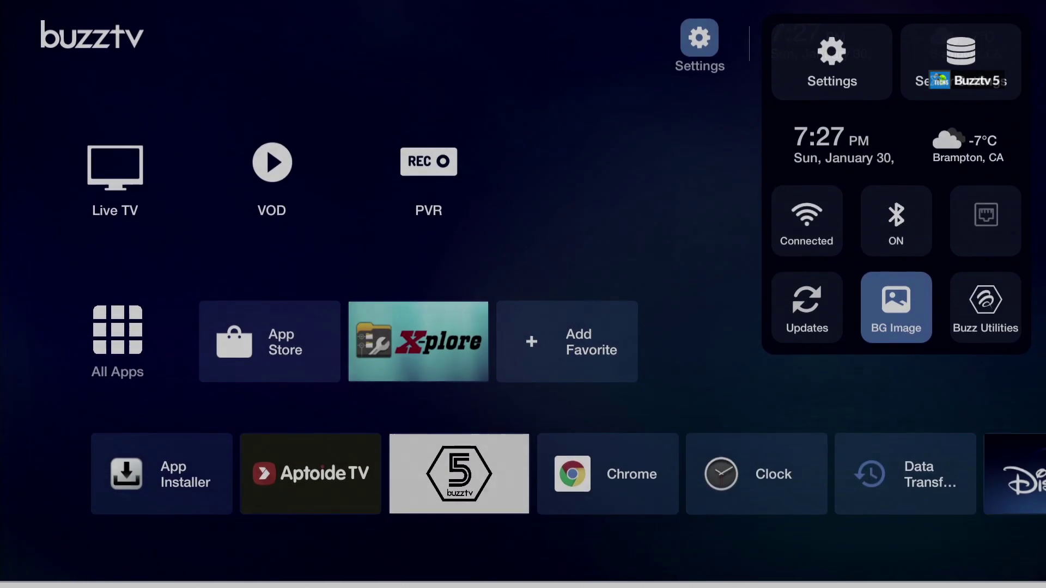
pyautogui.press('Escape')
# Step: Browse the home screen tiles to show off the new blue mountain background
pyautogui.press('Down')
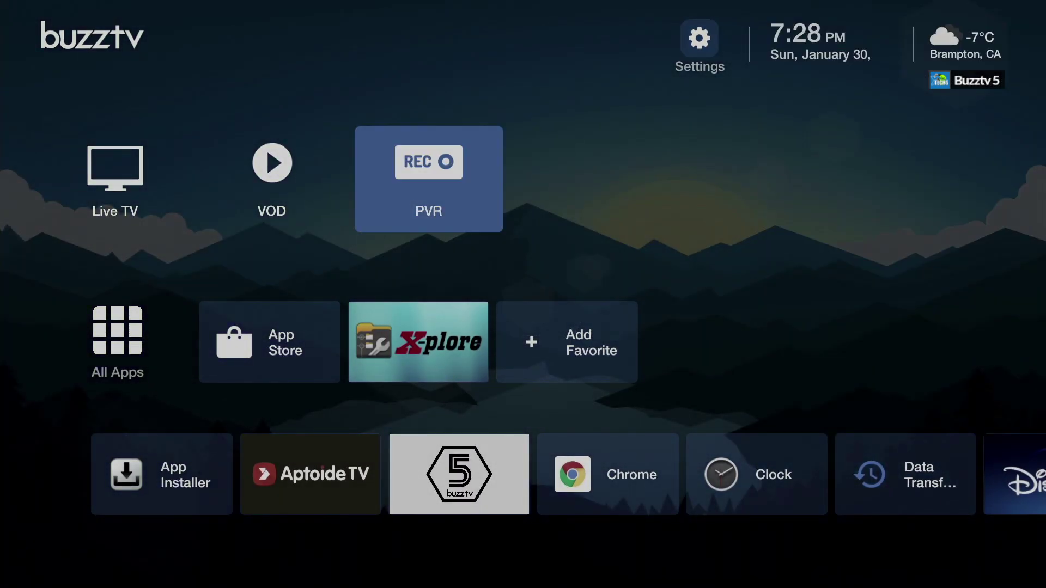
pyautogui.press('Left')
pyautogui.press('Left')
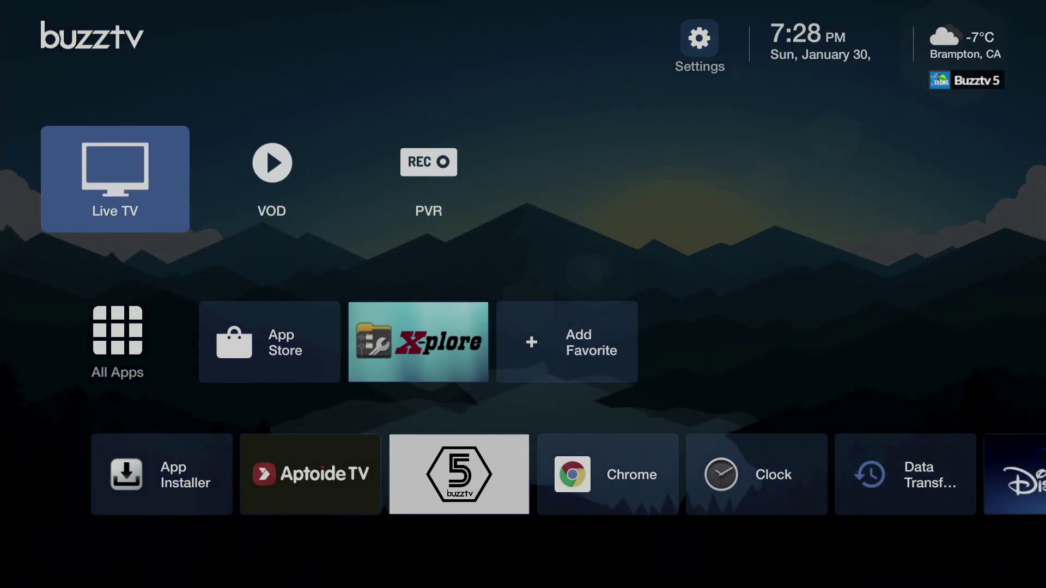
pyautogui.press('Down')
pyautogui.press('Down')
pyautogui.press('Left')
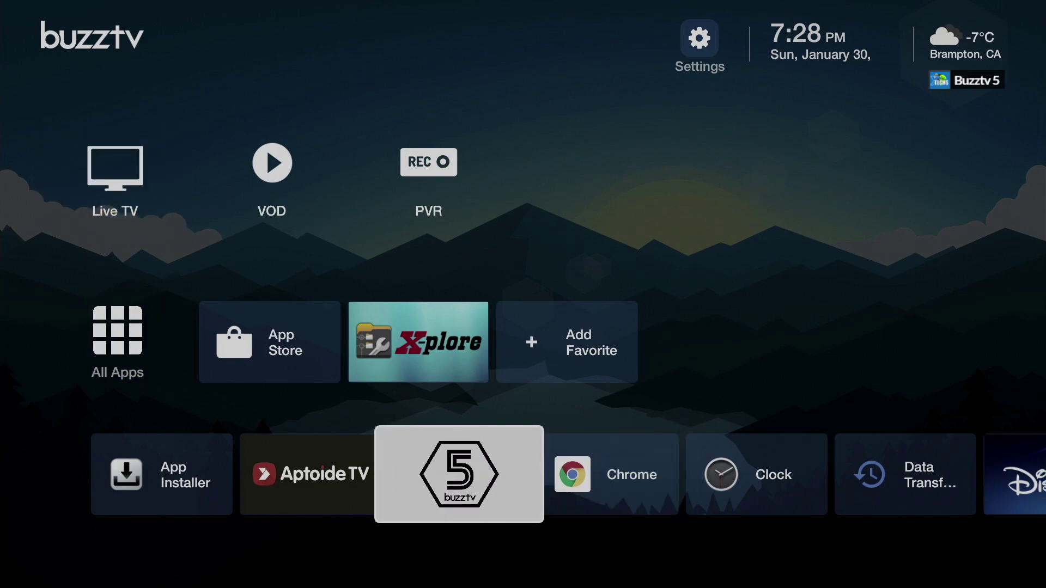
pyautogui.press('Up')
pyautogui.press('Left')
pyautogui.press('Up')
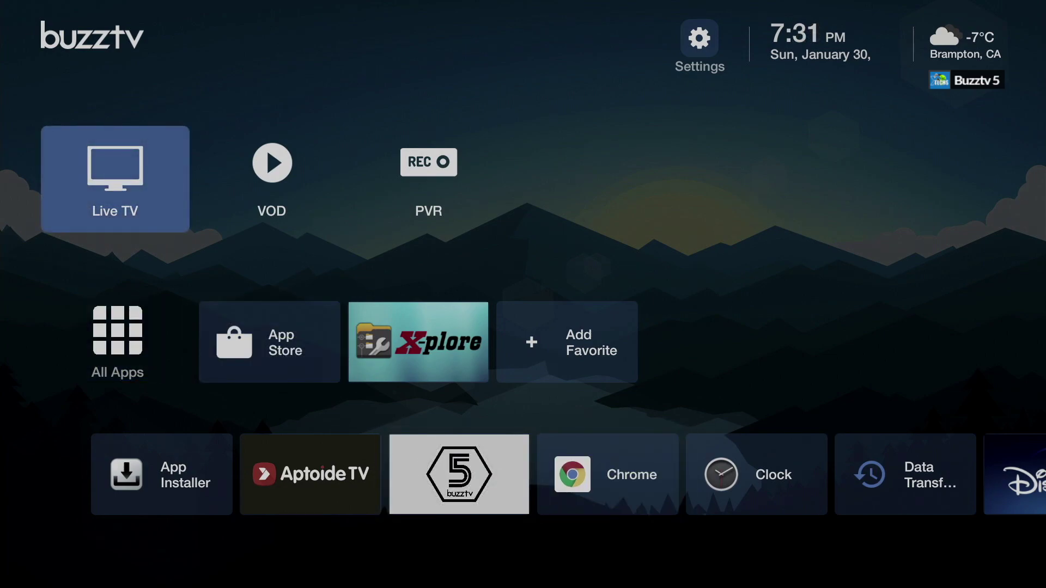